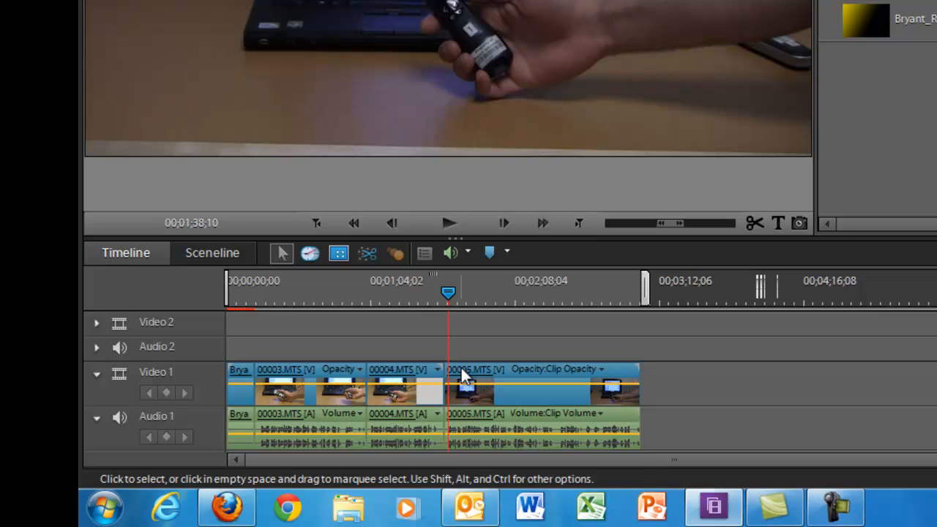
Step: Select clips 00003, 00004 and 00005 together and move them about 80 seconds along the timeline, opening a gap after the intro clip
left_click(461, 371)
mouse_move(462, 373)
left_mouse_down()
mouse_move(625, 358)
mouse_move(634, 374)
mouse_move(648, 347)
mouse_move(659, 393)
mouse_move(609, 373)
mouse_move(463, 377)
mouse_move(474, 380)
left_mouse_up()
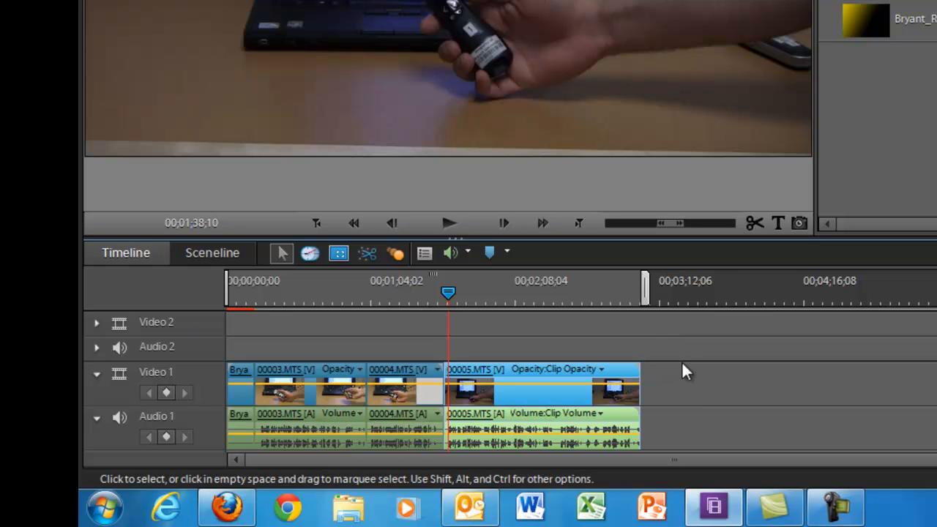
left_click_drag(709, 338, 277, 448)
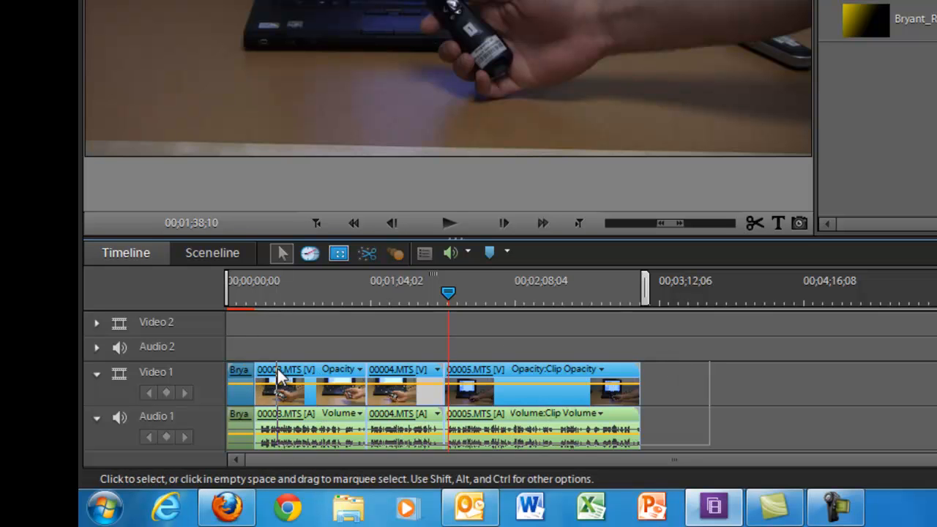
left_click_drag(268, 372, 448, 366)
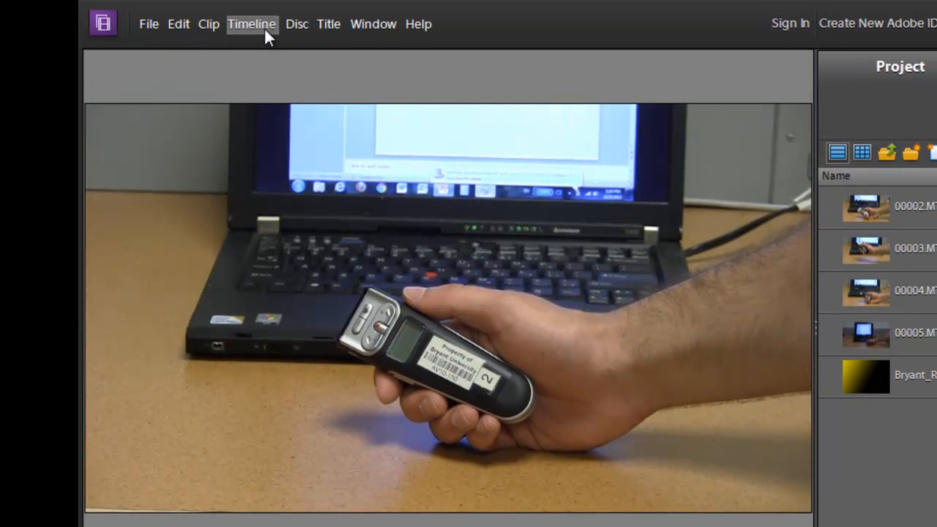
Step: Create a new Default Still title on the Video 2 track and leave title editing by moving the playhead back to 00;00;19;18
left_click(334, 24)
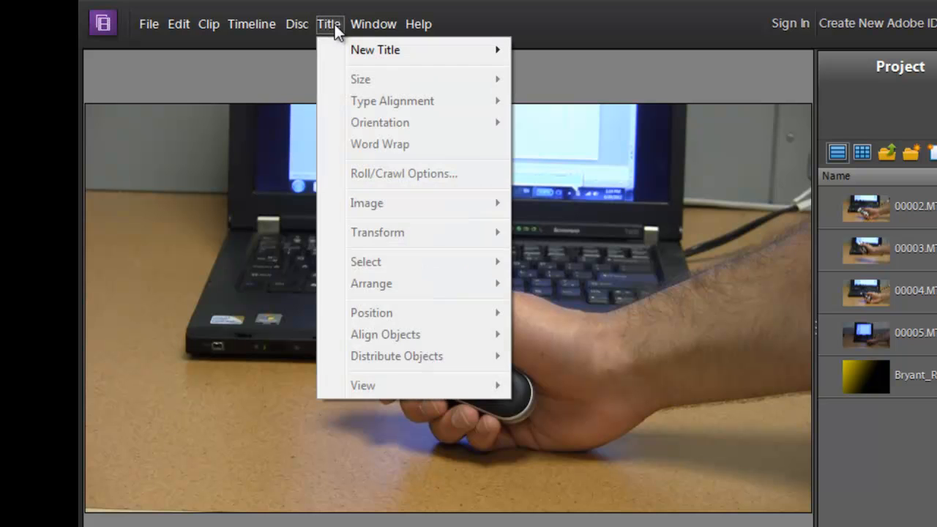
mouse_move(422, 50)
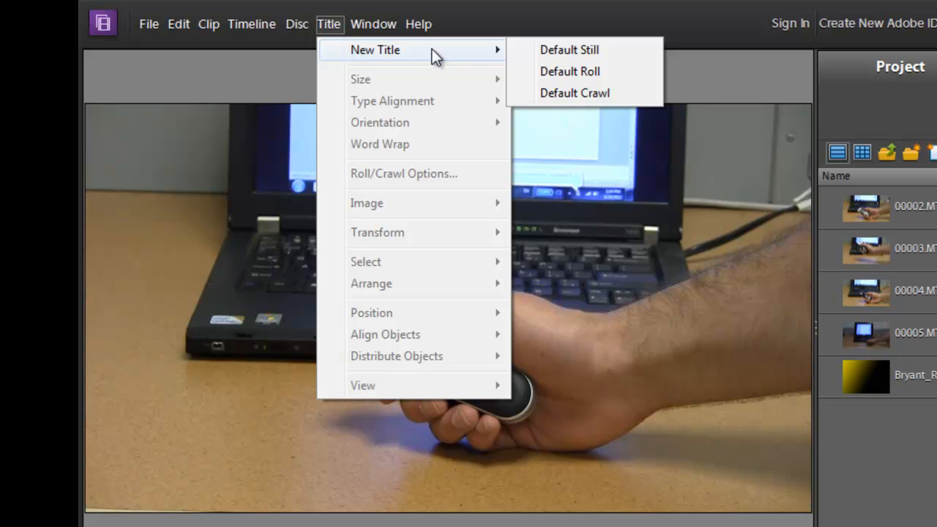
left_click(590, 51)
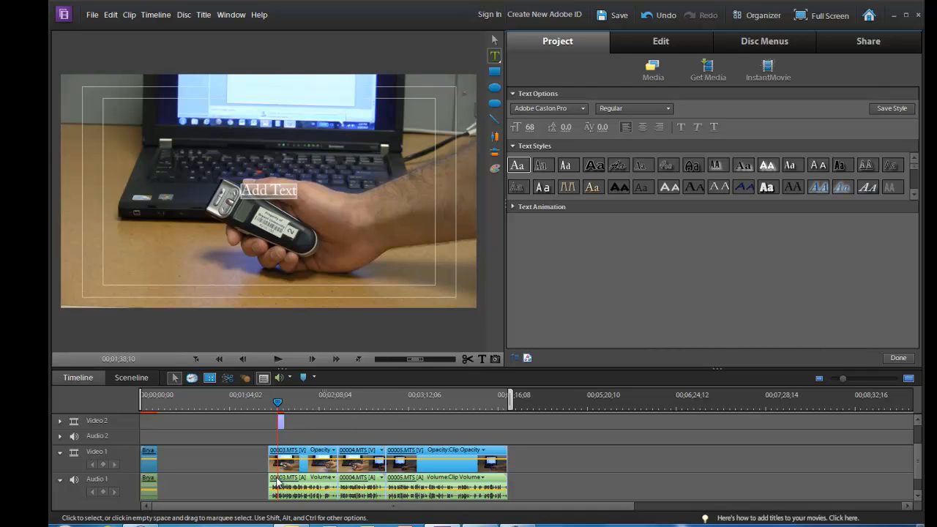
left_click_drag(278, 408, 170, 410)
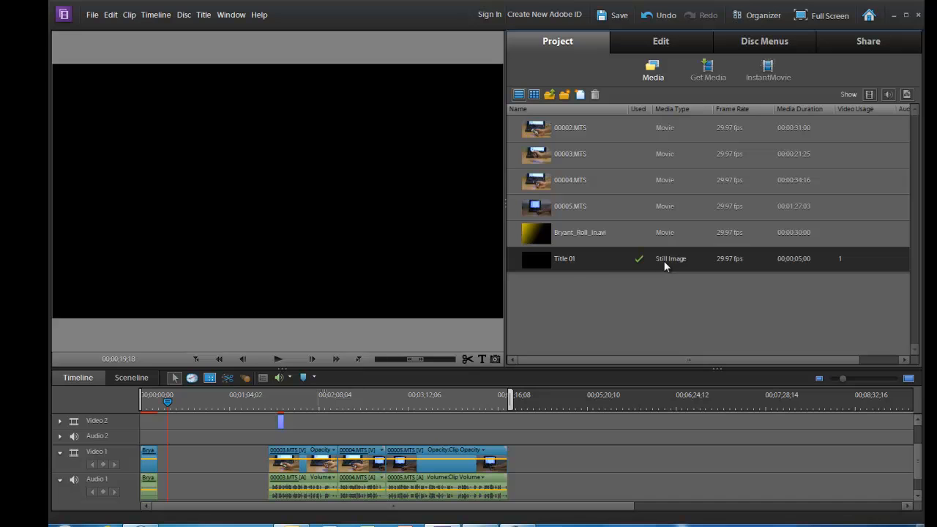
Step: Rename the new title in the project media as "title slide"
left_click(568, 260)
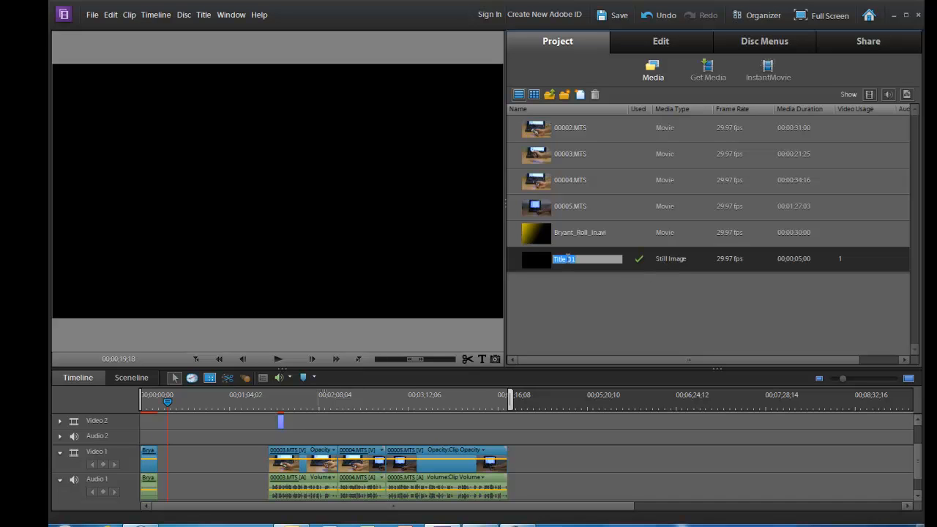
type("title slide")
key("Return")
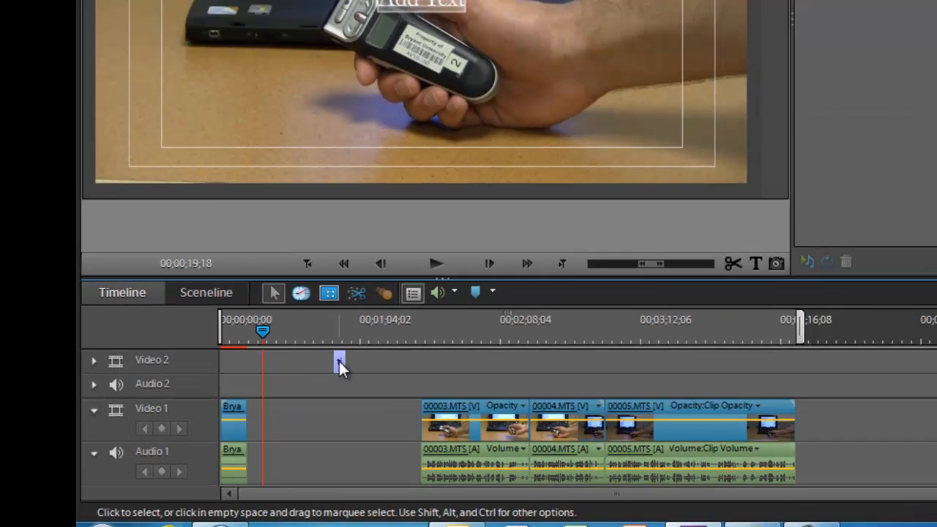
Step: Open the title slide clip for editing, centre-align its text and apply the Birch Std text style
double_click(340, 364)
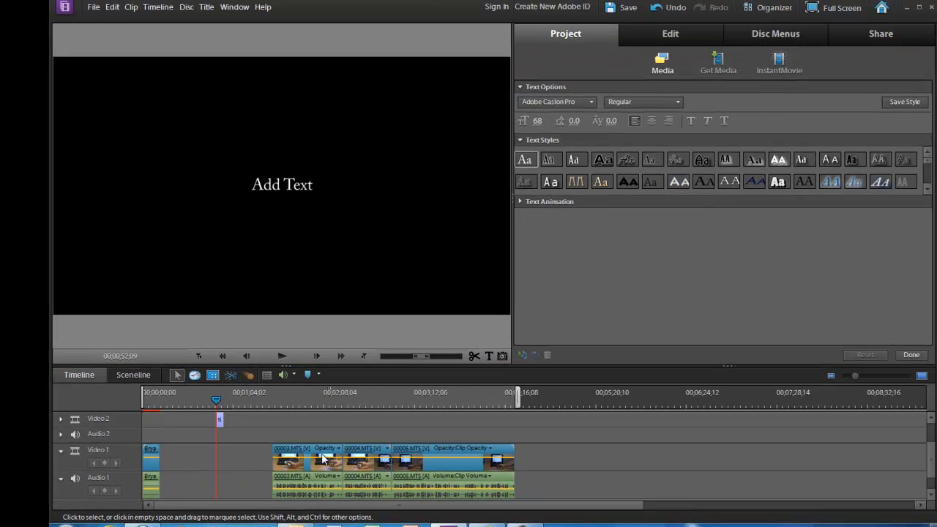
left_click(306, 318)
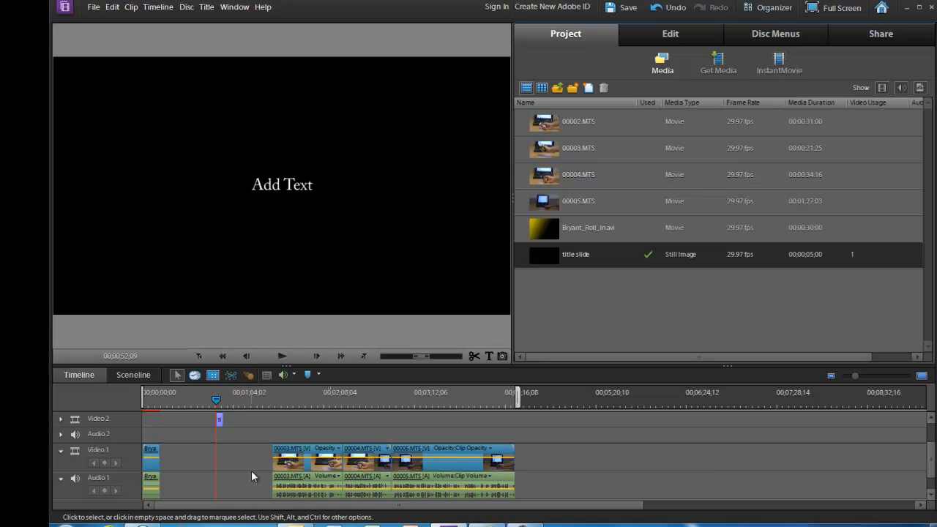
left_click(220, 419)
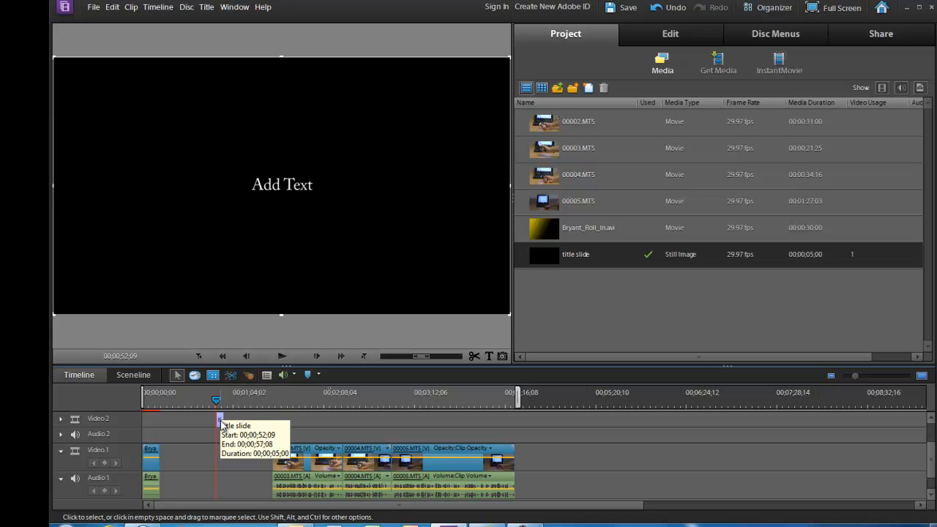
double_click(221, 419)
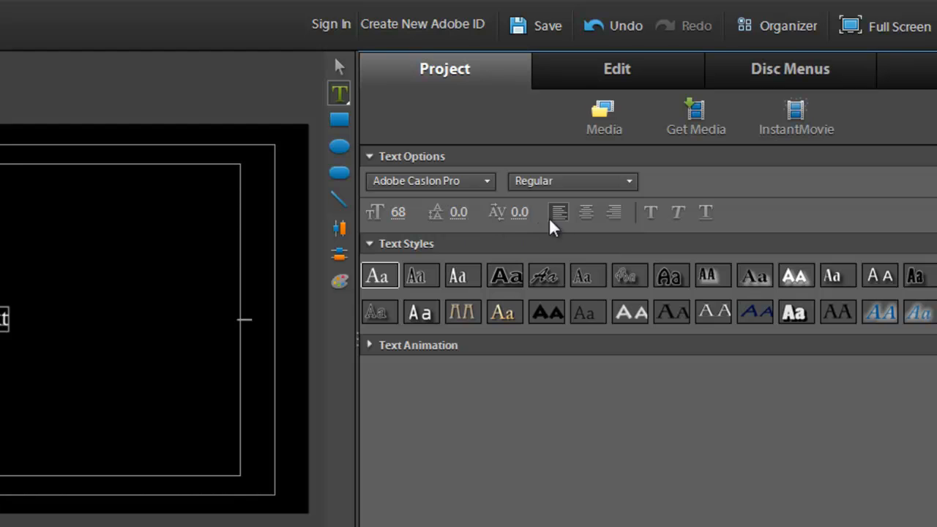
left_click(589, 219)
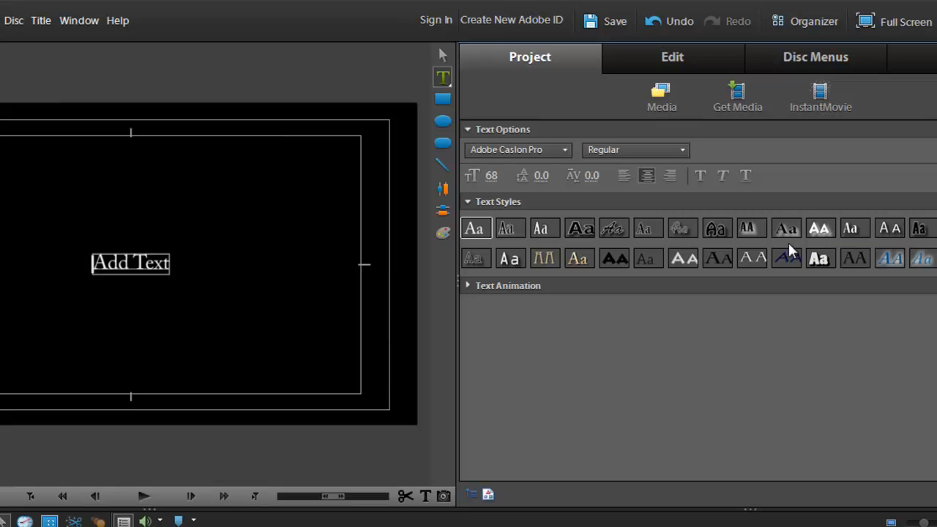
left_click(820, 230)
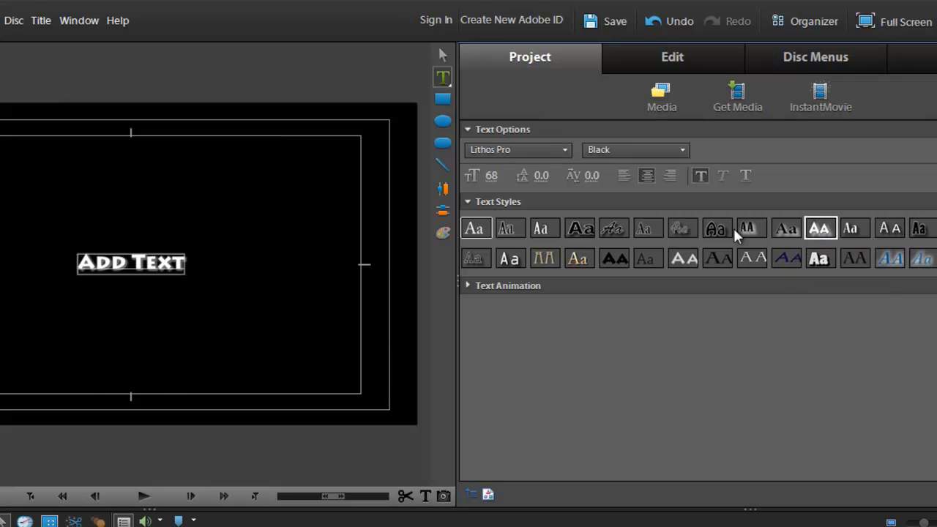
left_click(542, 230)
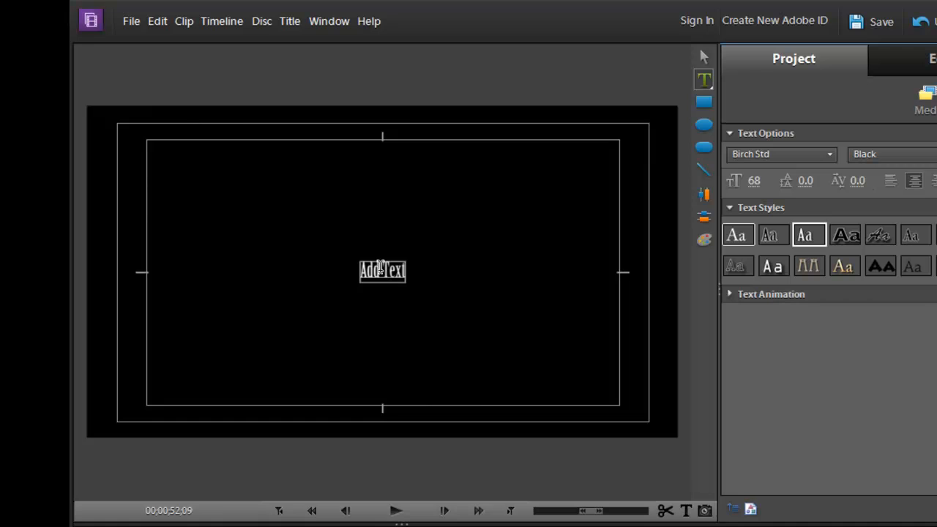
Step: Replace the placeholder text on the title slide with "Powerpoint Advancer Tutorial"
key("Delete")
key("Delete")
key("Delete")
key("Delete")
key("Delete")
key("BackSpace")
key("BackSpace")
key("BackSpace")
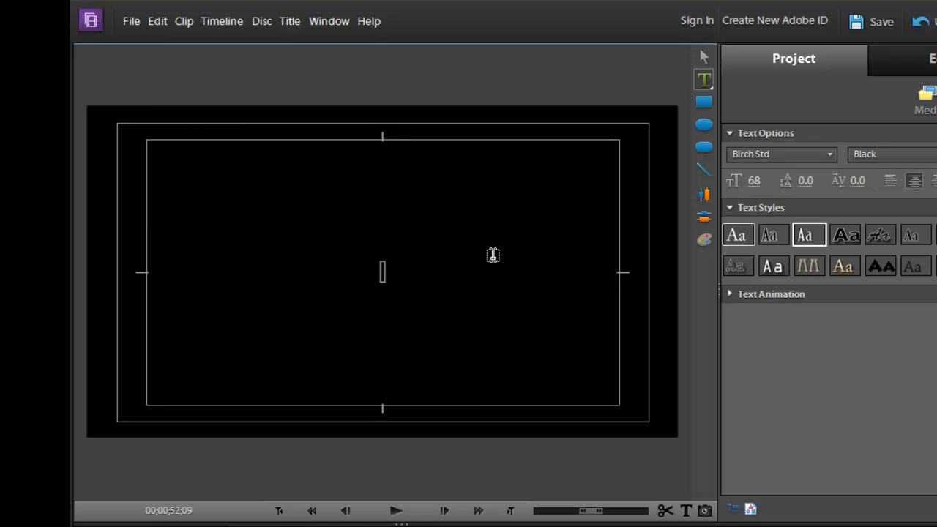
type("Power")
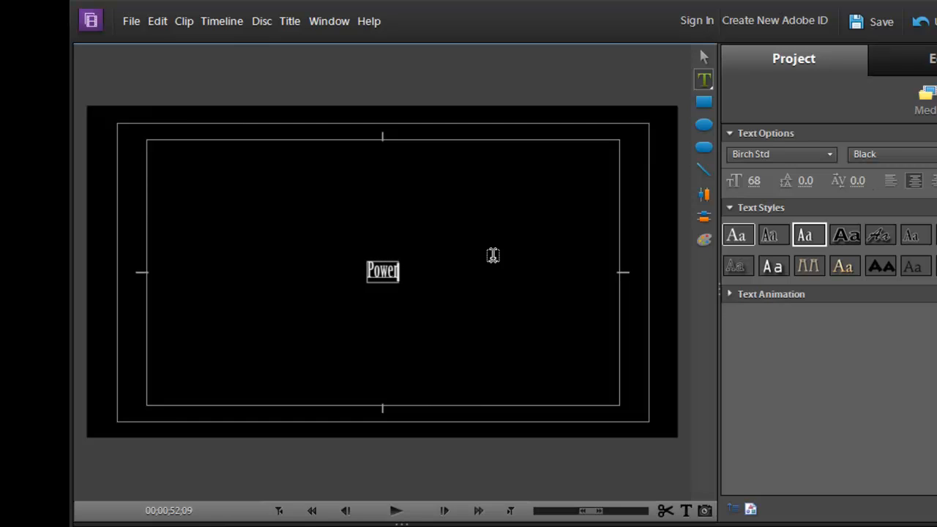
type("point A")
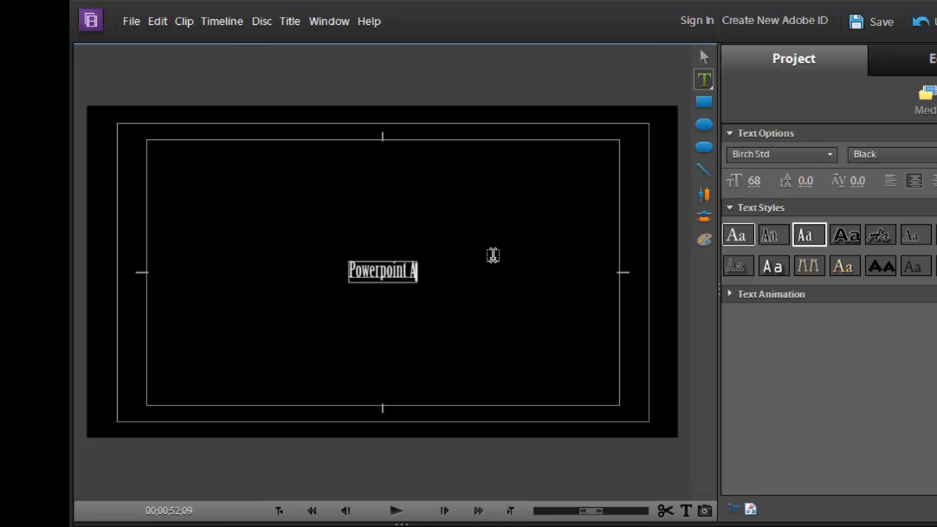
type("dvanced Tutorial")
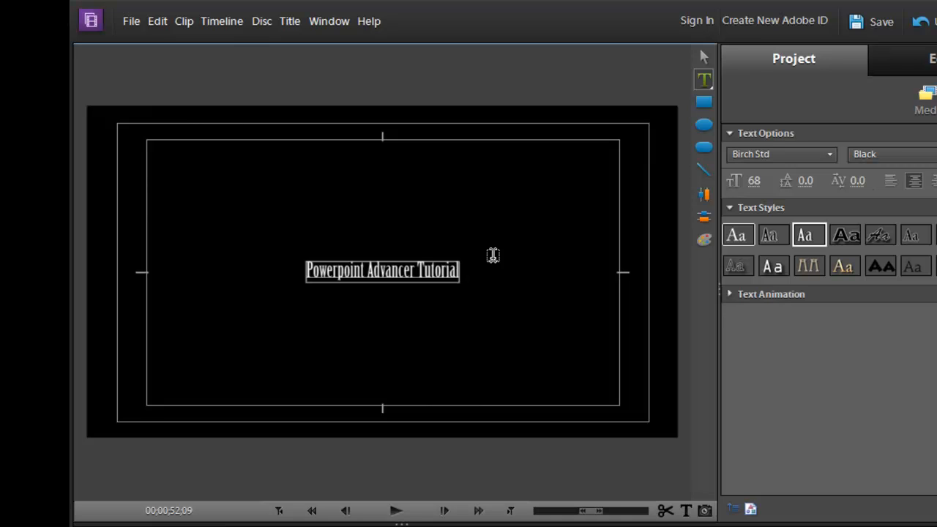
Step: Enlarge the title text to a size of about 208, place it in the lower centre of the frame, and leave title editing
left_click(705, 59)
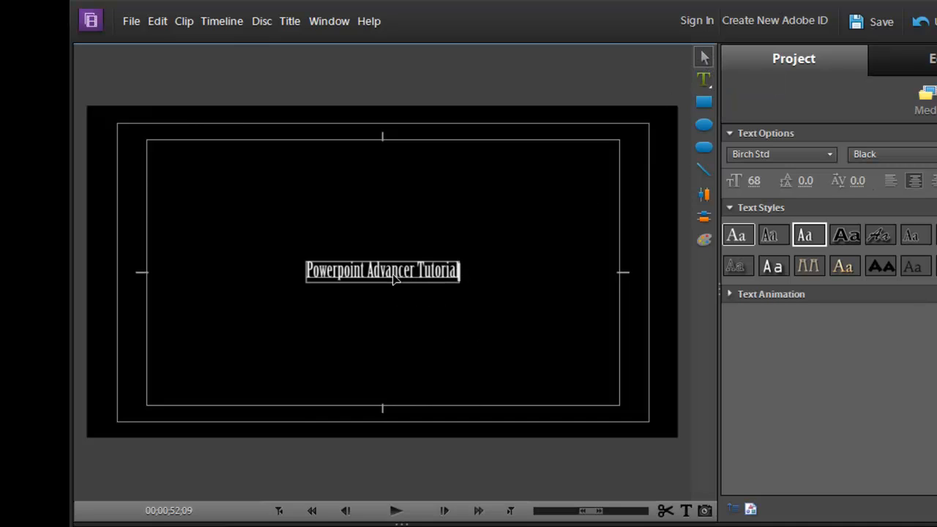
left_click(393, 279)
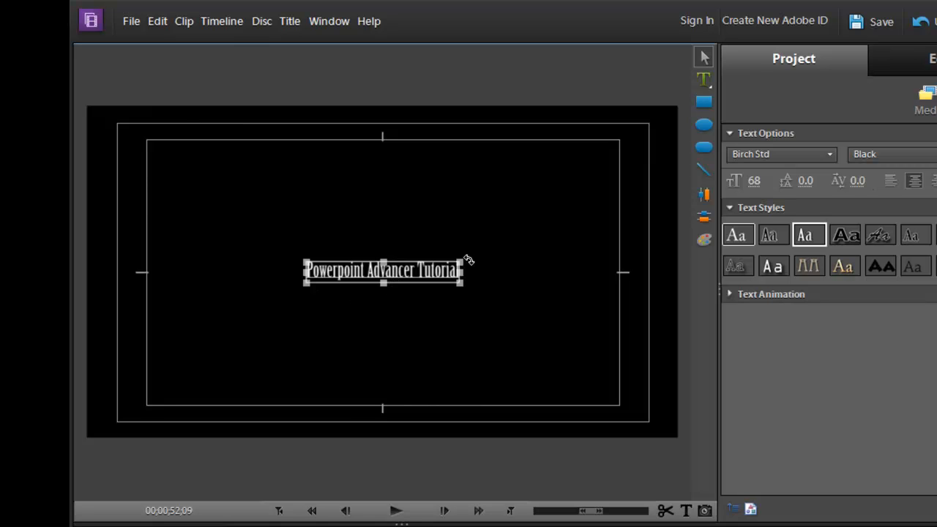
left_click_drag(460, 262, 599, 218)
left_click_drag(470, 248, 411, 358)
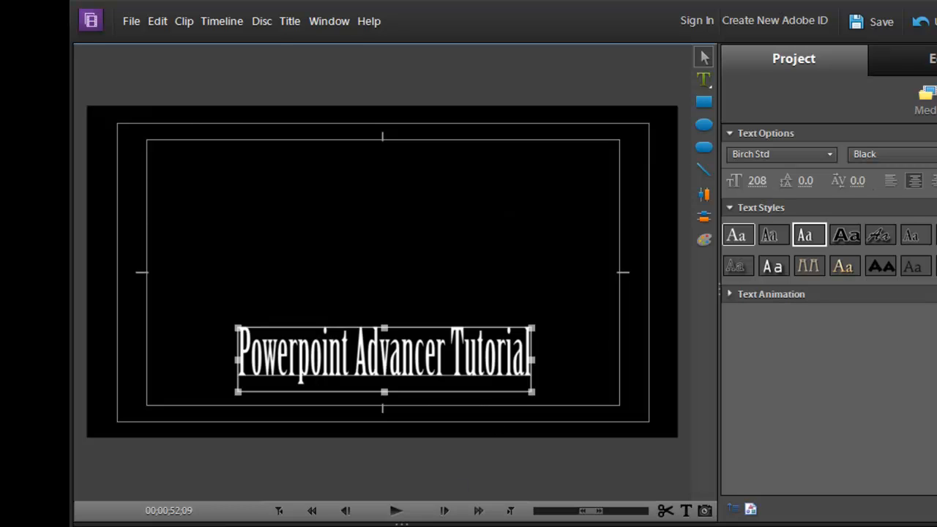
left_click(250, 439)
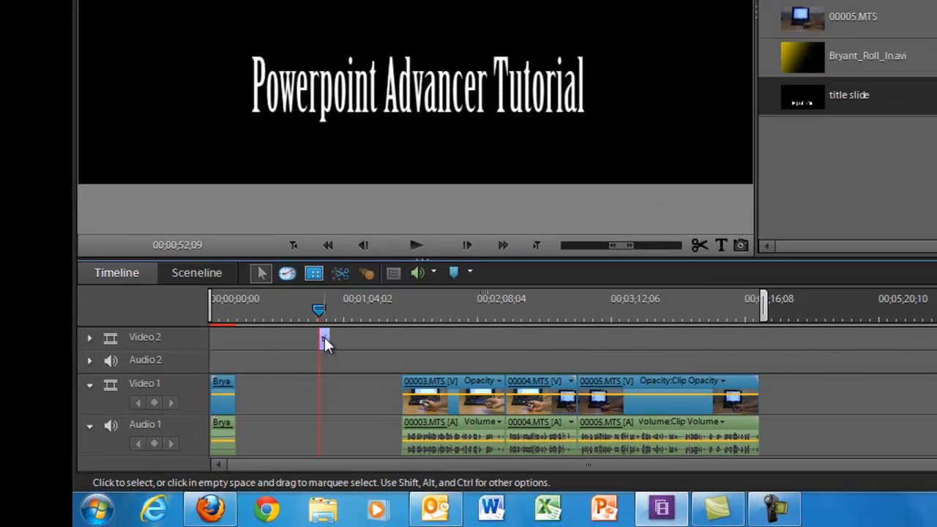
Step: Move the title slide clip on Video 2 so it starts where the Bryant_Roll_In intro clip ends
left_click_drag(209, 408, 200, 407)
left_click_drag(350, 314, 279, 317)
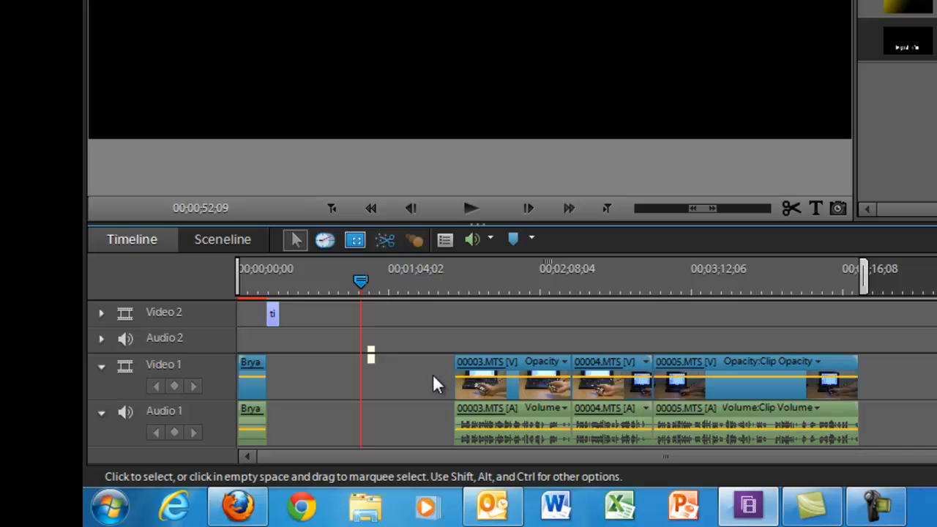
Step: Play back the intro clip and title slide from near the start to check how one leads into the other
left_click(247, 287)
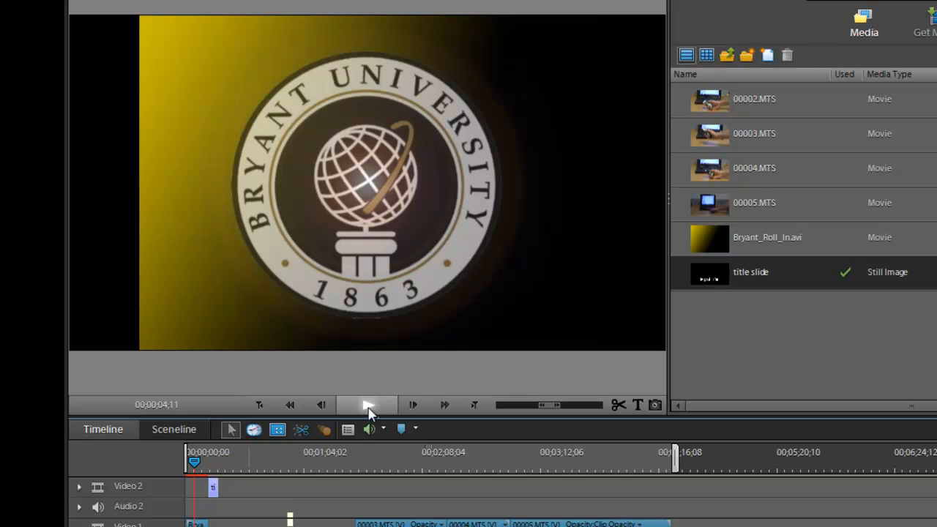
left_click(369, 408)
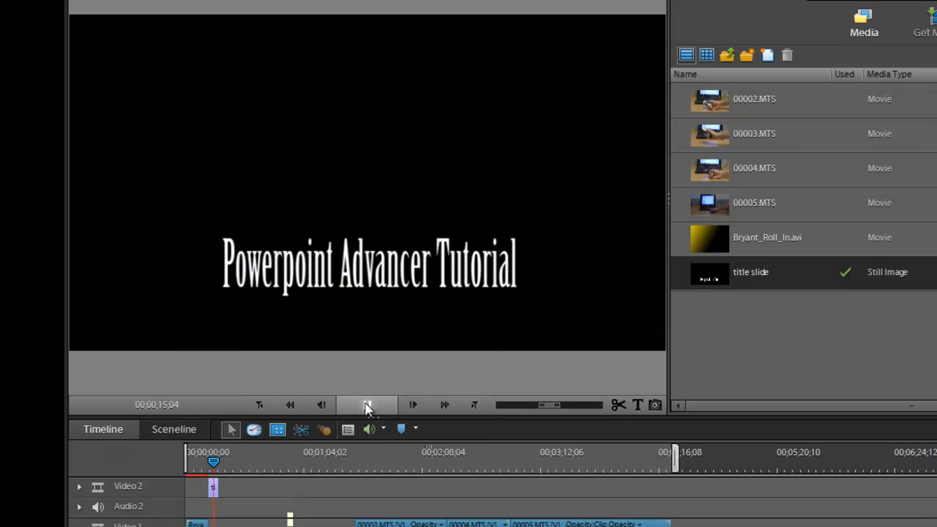
left_click(368, 406)
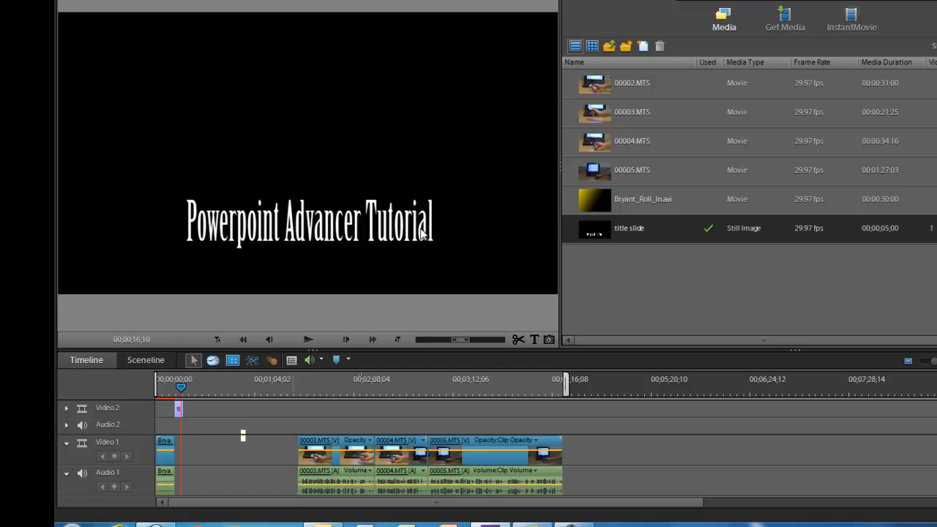
left_click_drag(181, 387, 165, 387)
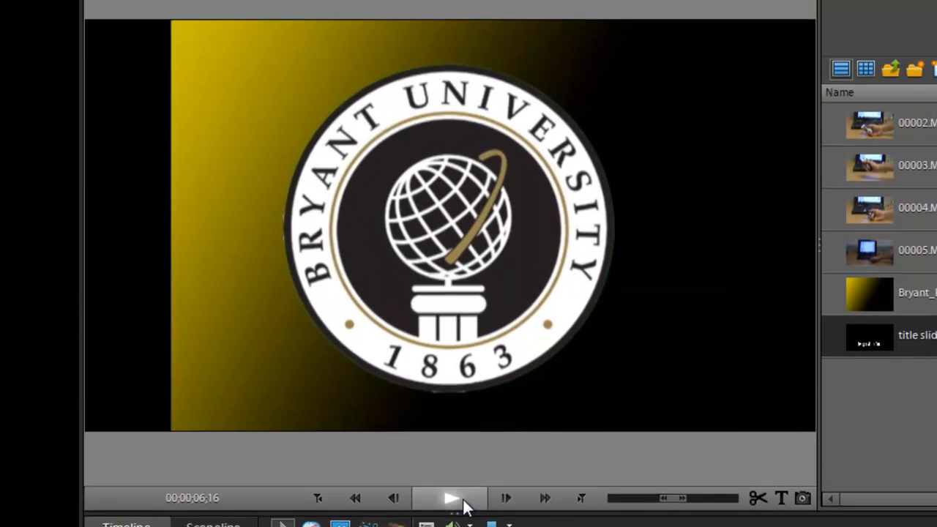
left_click(455, 254)
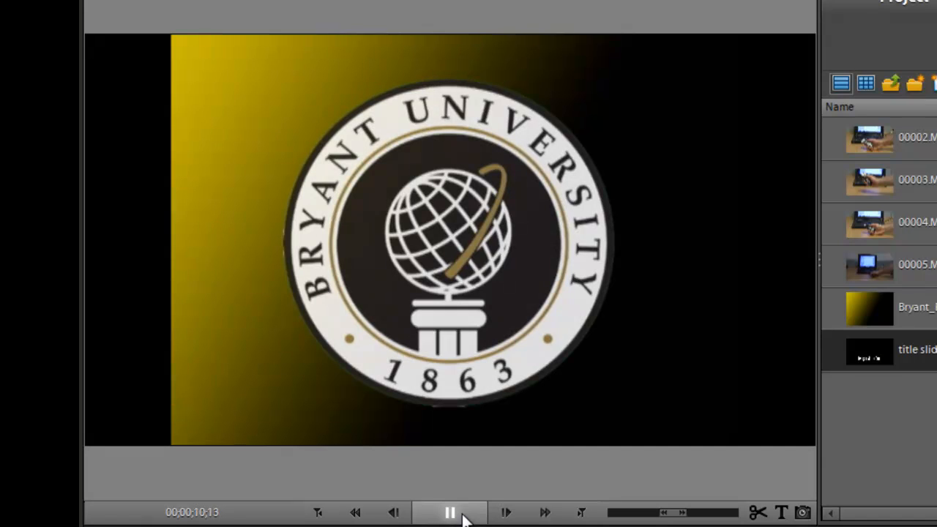
left_click(462, 516)
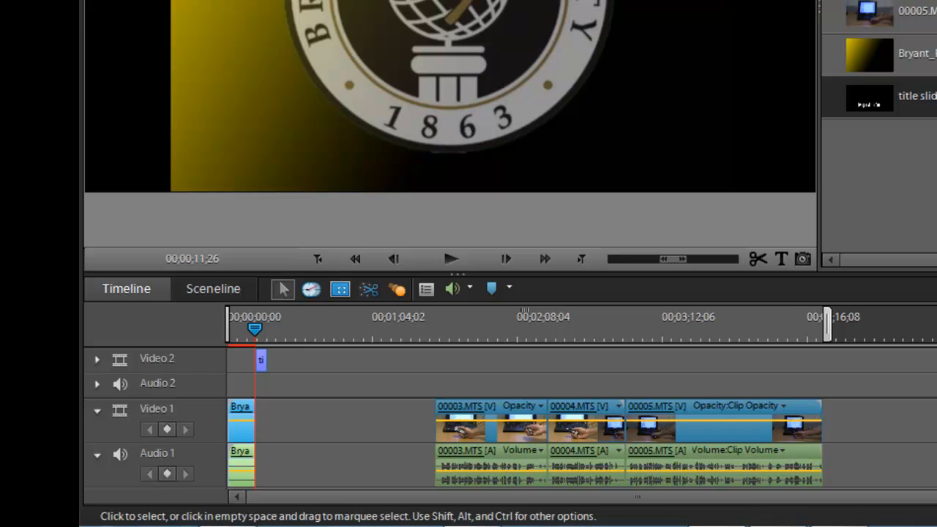
Step: Extend the end of the Bryant_Roll_In clip by about 3 seconds beneath the title slide and play back the transition
key("equal")
key("equal")
key("equal")
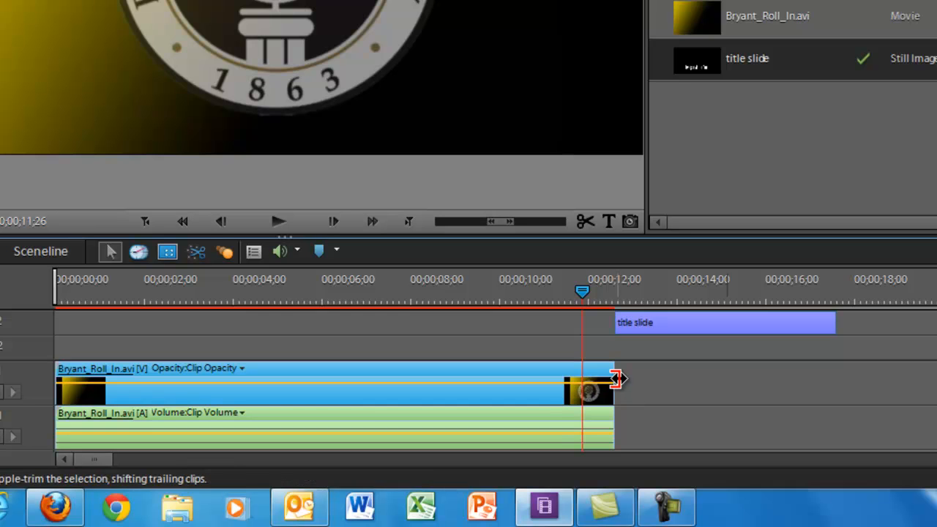
left_click_drag(617, 379, 744, 378)
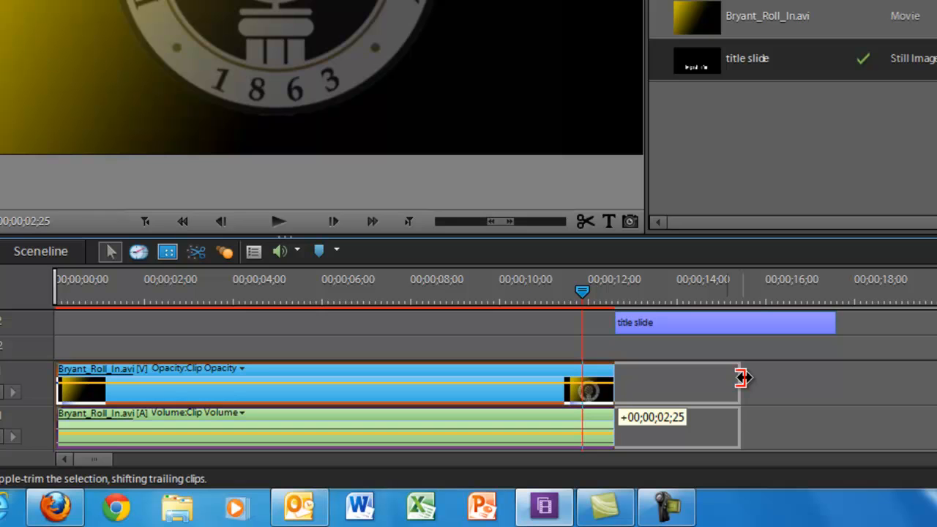
left_click_drag(742, 378, 755, 379)
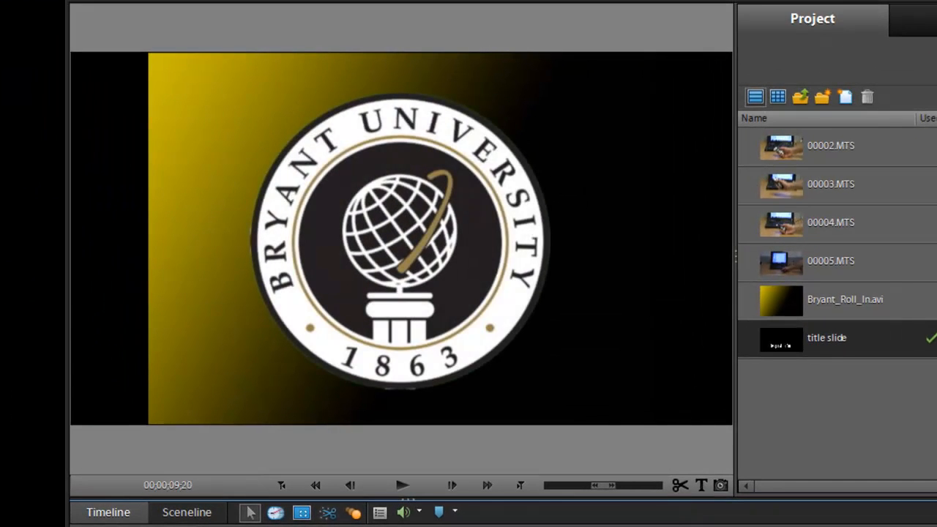
left_click(405, 484)
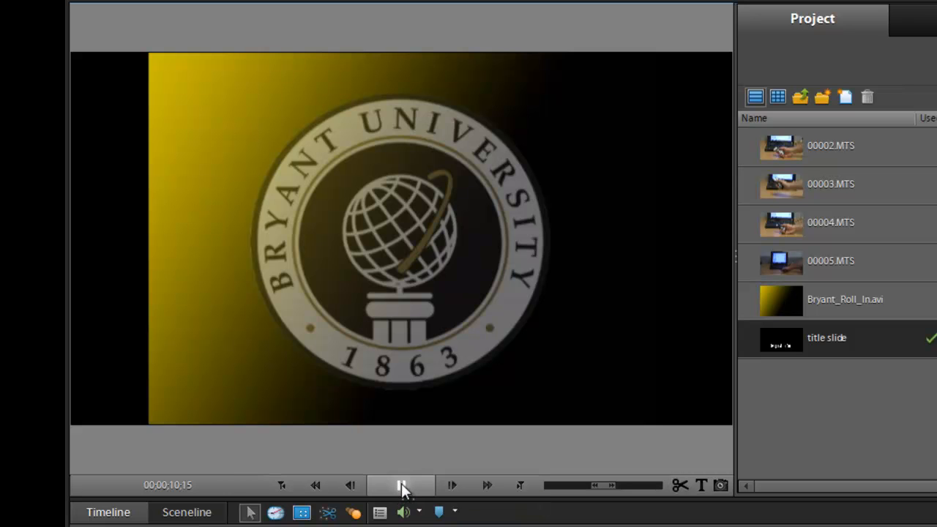
Step: Play back the section where the title slide appears over the intro clip several times to check the overlap
left_click(402, 486)
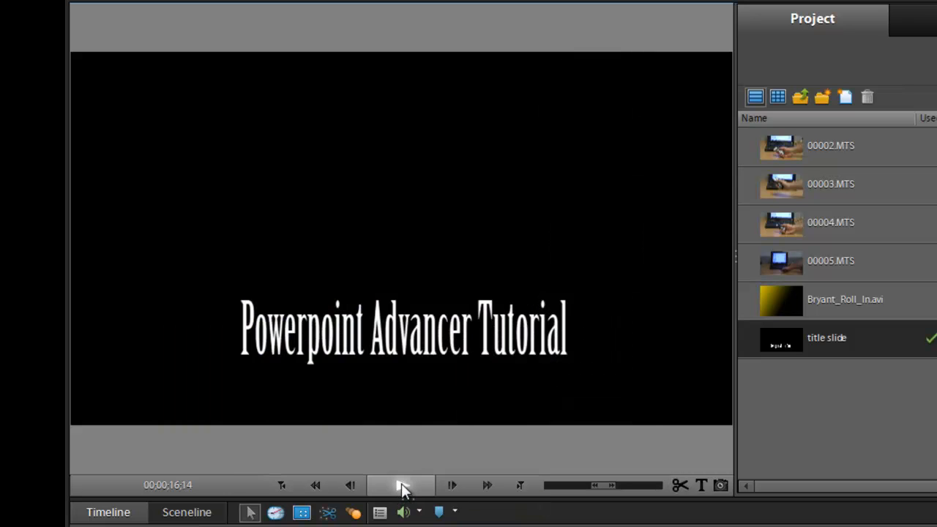
key("space")
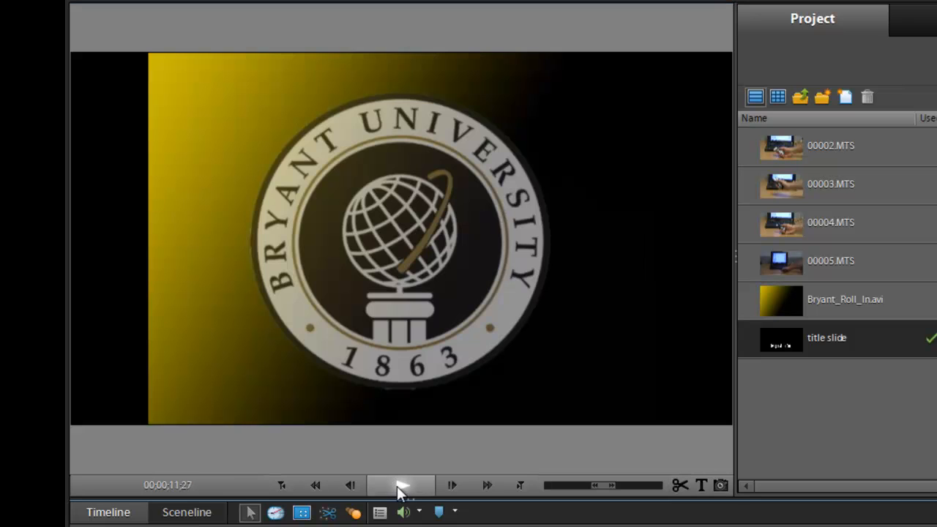
left_click(397, 486)
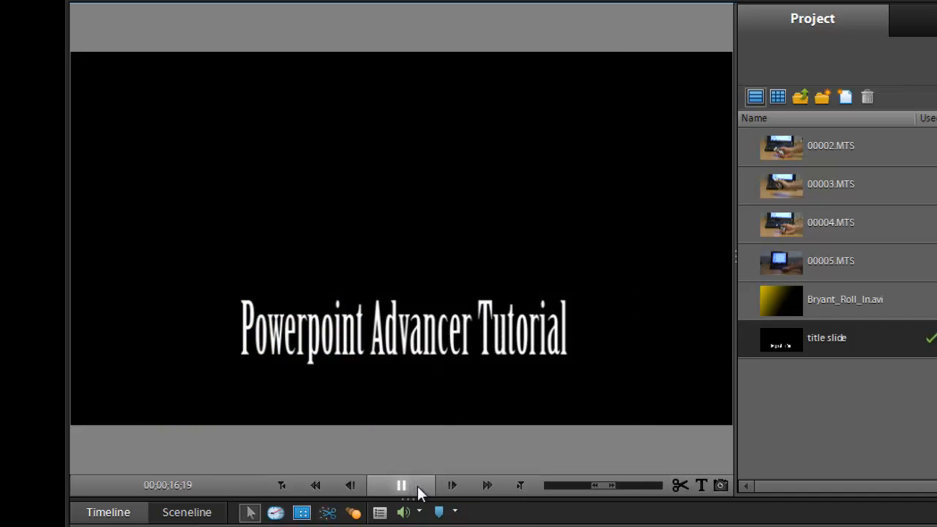
left_click(414, 485)
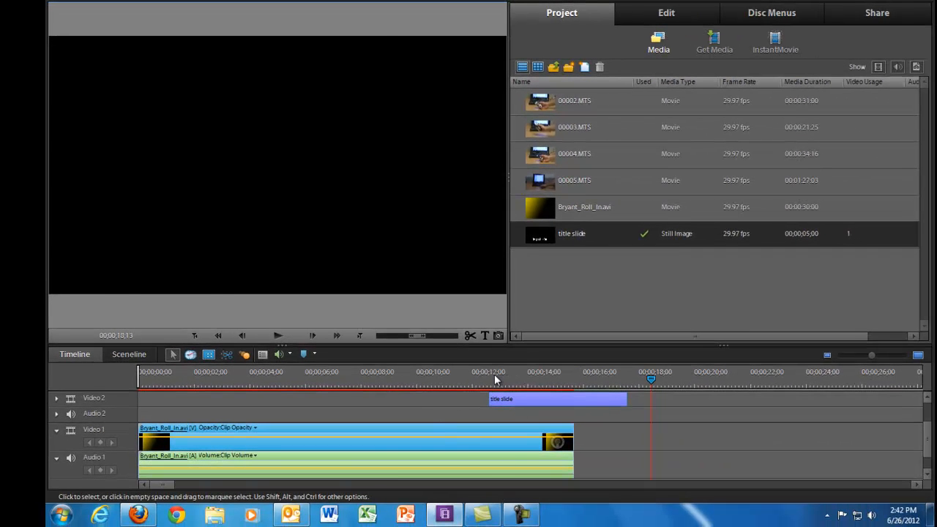
left_click(475, 380)
left_click(270, 335)
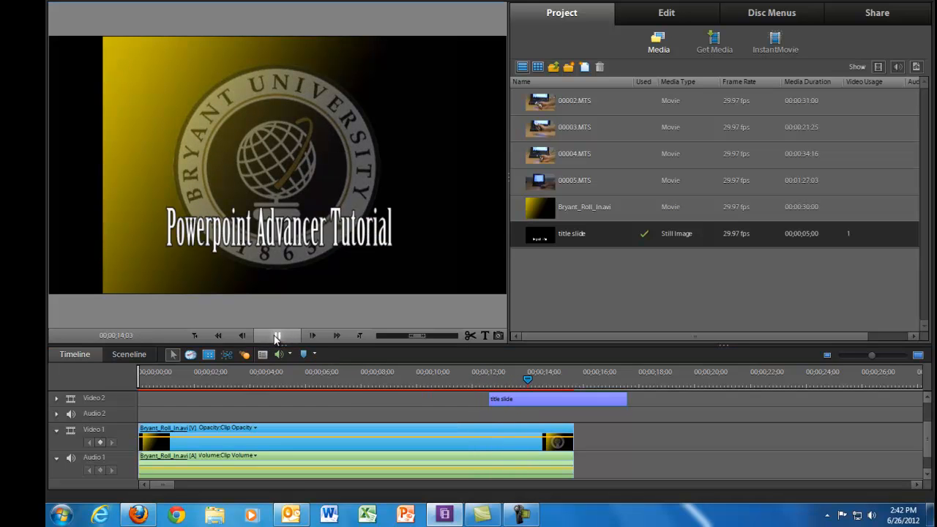
left_click(277, 337)
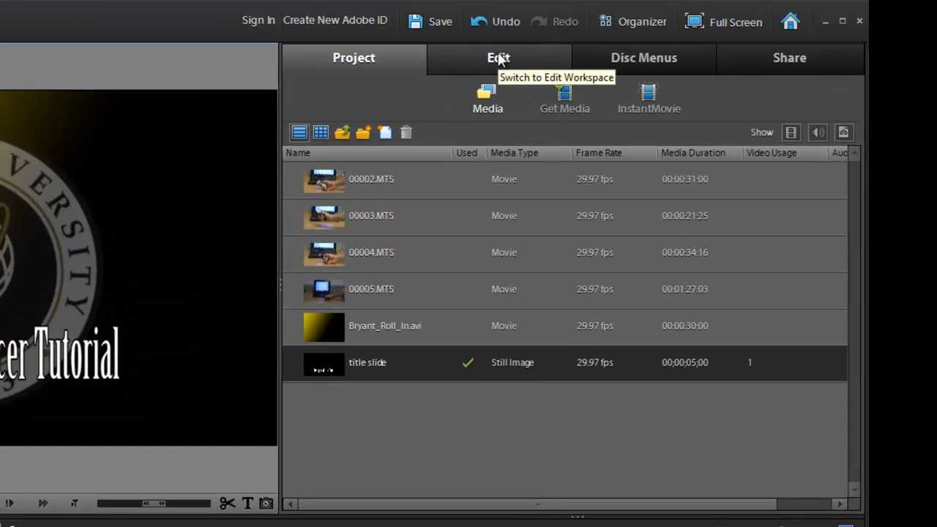
Step: Apply a Dip to Black video transition to the start of the Bryant_Roll_In clip and play back the opening
left_click(500, 60)
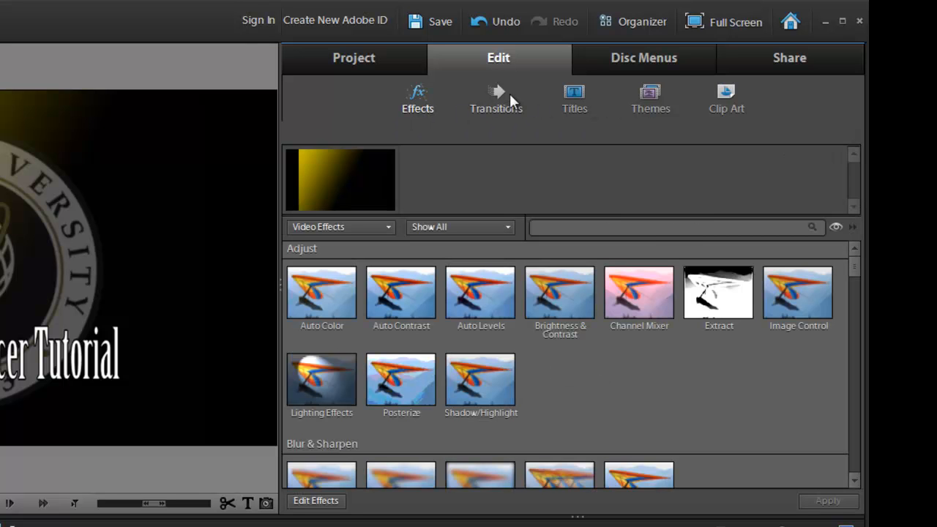
left_click(498, 97)
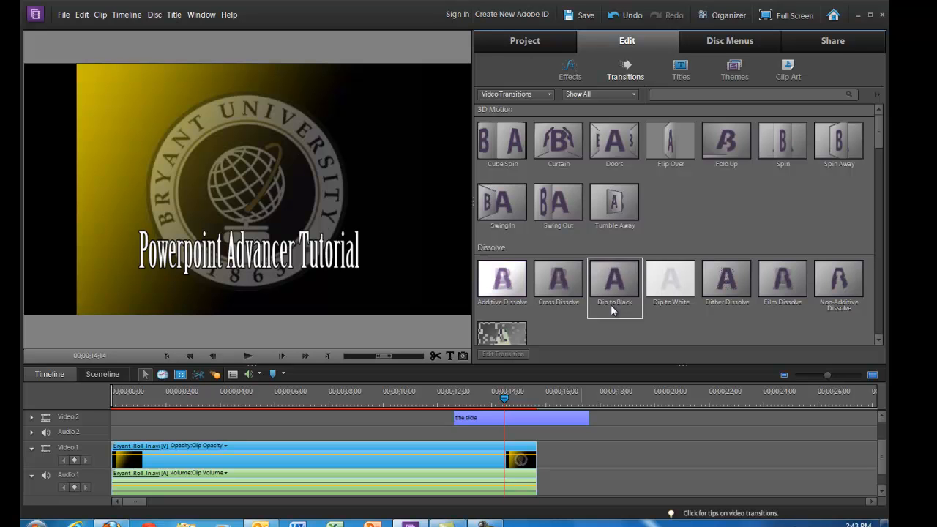
left_click_drag(613, 310, 135, 449)
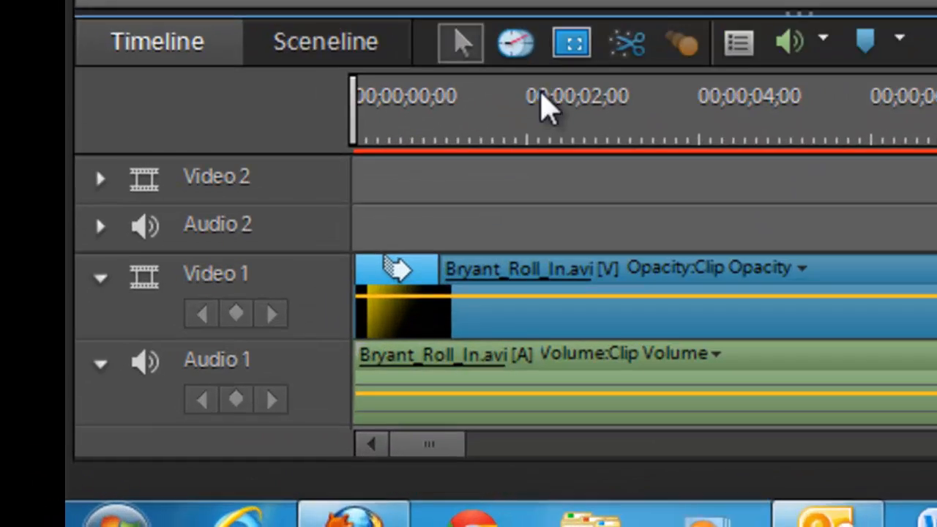
left_click(164, 399)
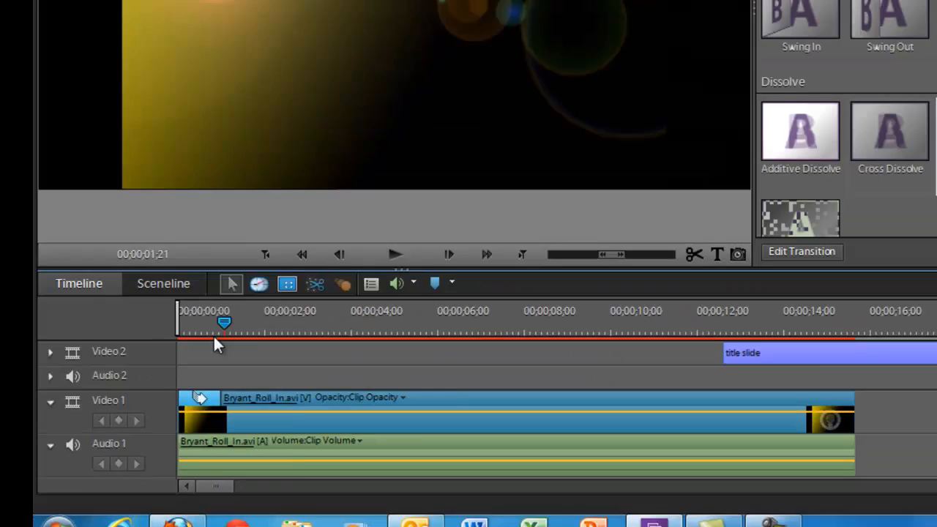
left_click_drag(578, 82, 117, 405)
key("space")
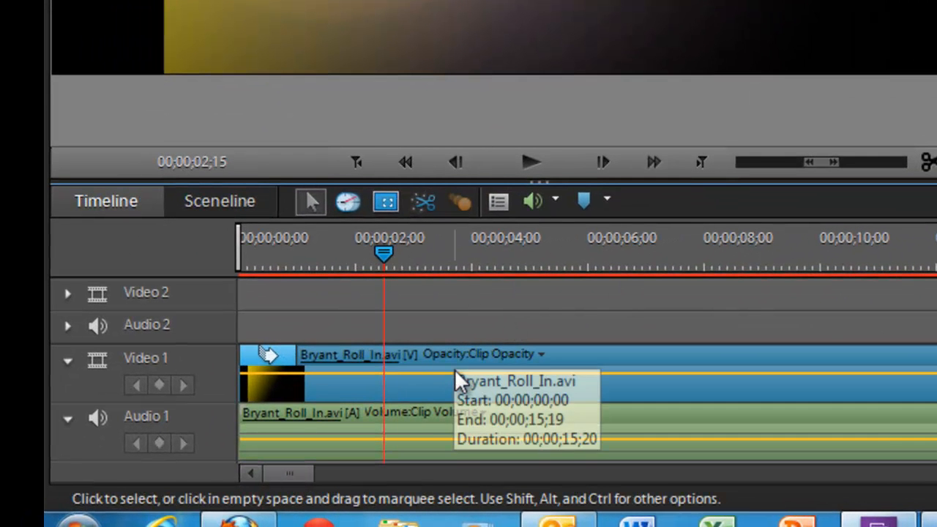
Step: Try lengthening the Dip to Black transition at the start of Bryant_Roll_In to about 3 seconds and undo the change
left_click(365, 362)
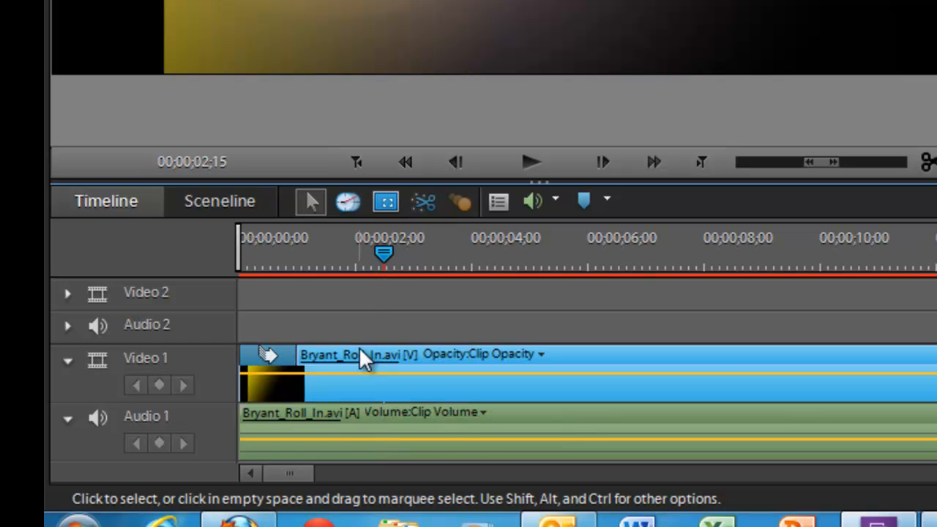
left_click(284, 355)
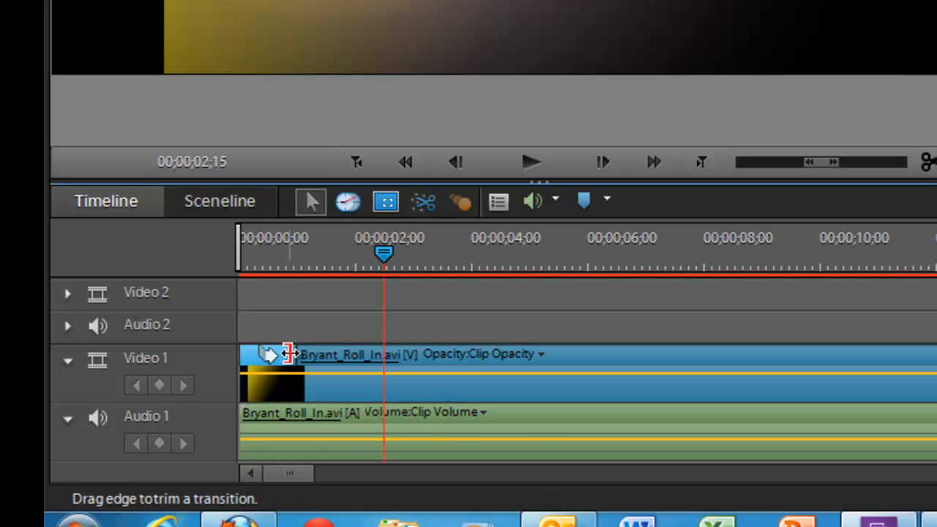
left_click_drag(294, 353, 412, 356)
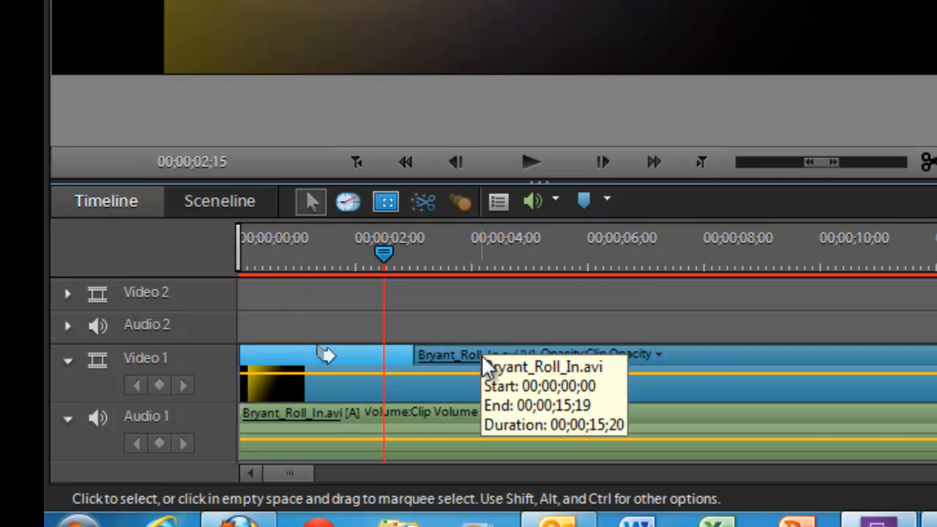
key("ctrl+z")
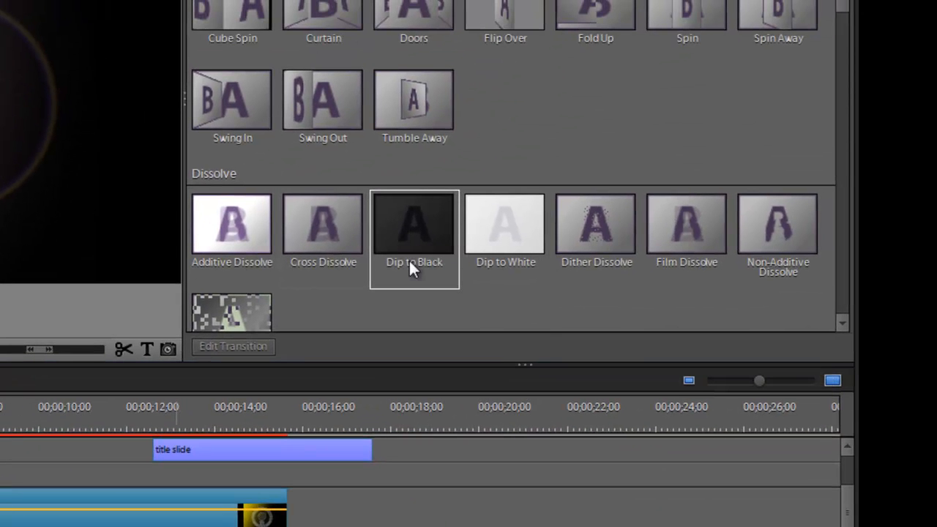
Step: Apply a Dip to Black transition to the end of the Bryant_Roll_In clip and play back the sequence from the start
left_click_drag(413, 227, 199, 377)
left_click_drag(934, 109, 830, 379)
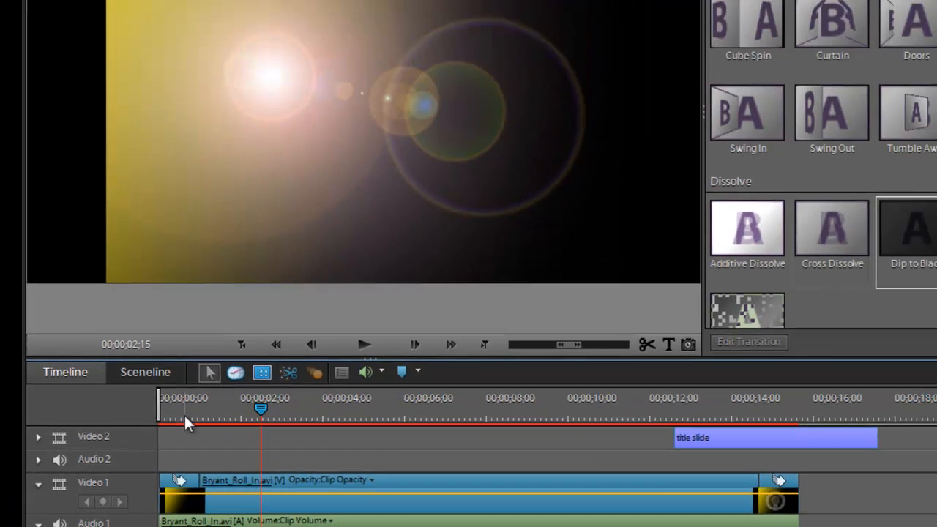
left_click_drag(187, 297, 156, 293)
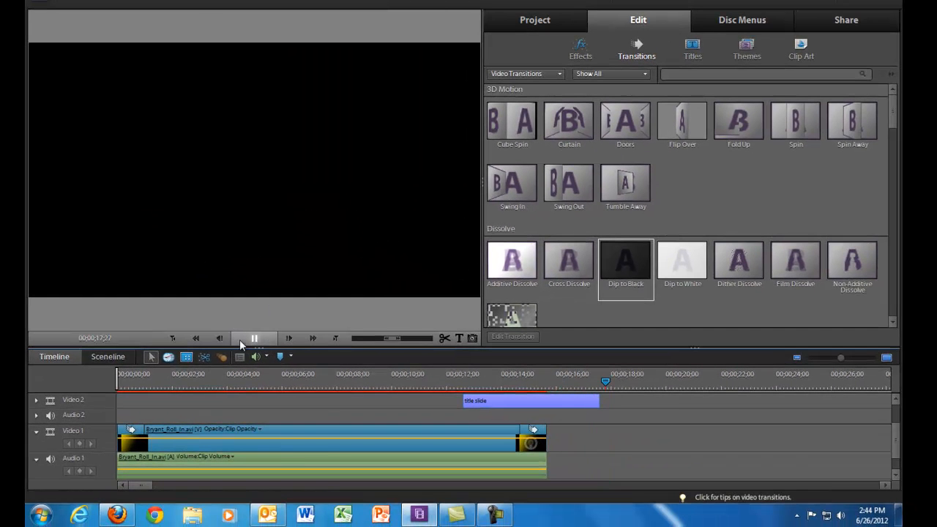
left_click(256, 337)
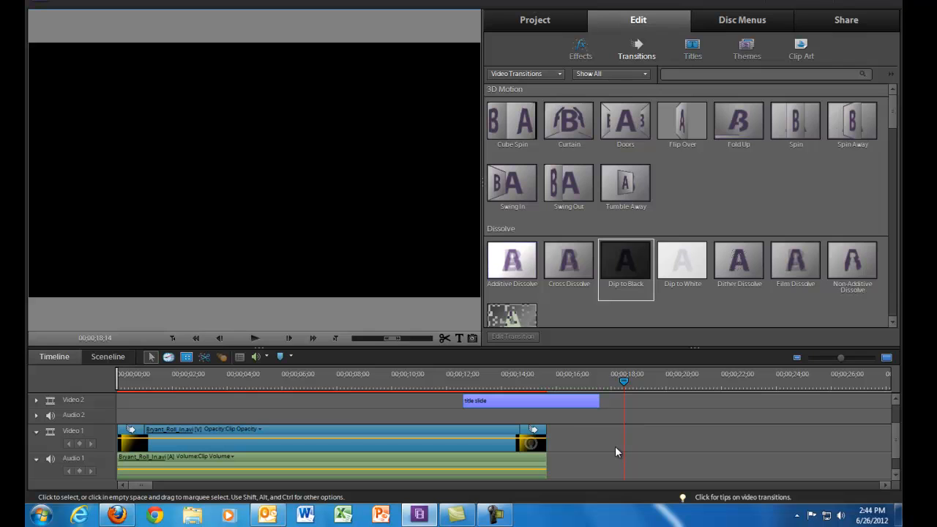
left_click(534, 434)
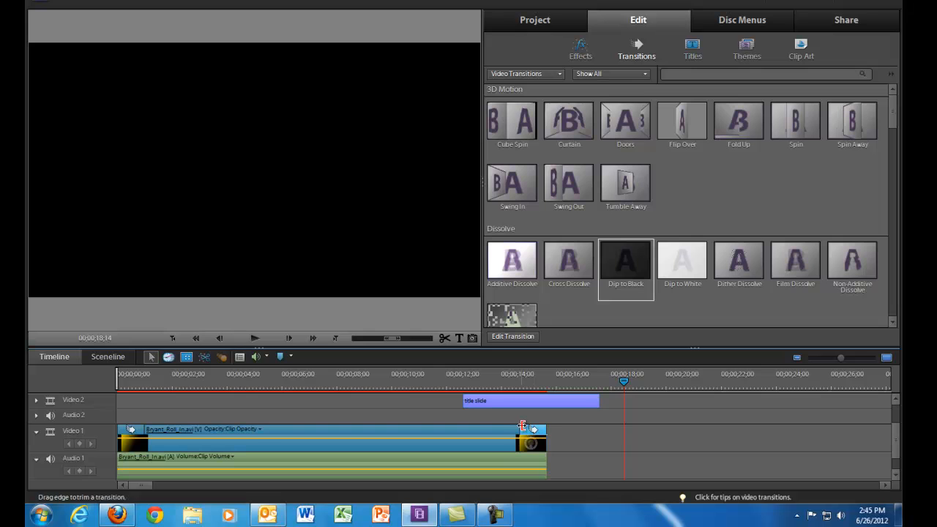
double_click(524, 432)
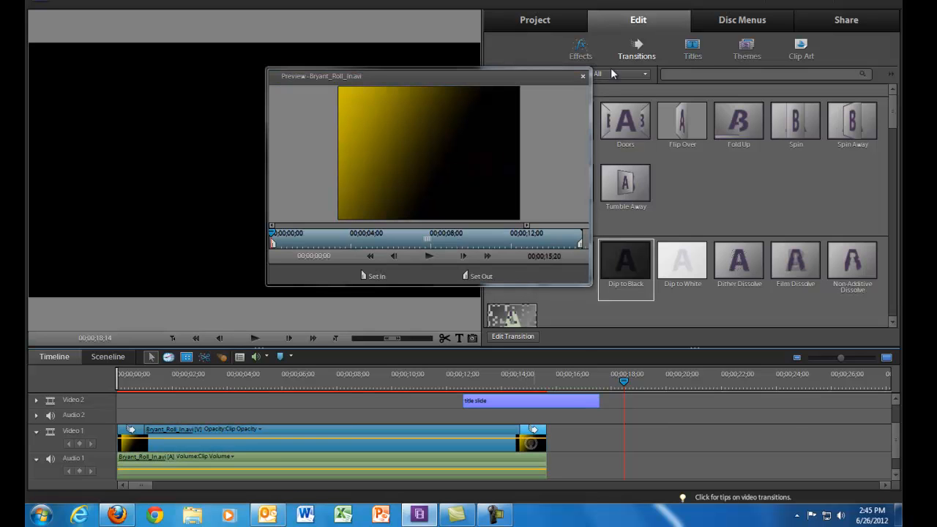
left_click(582, 76)
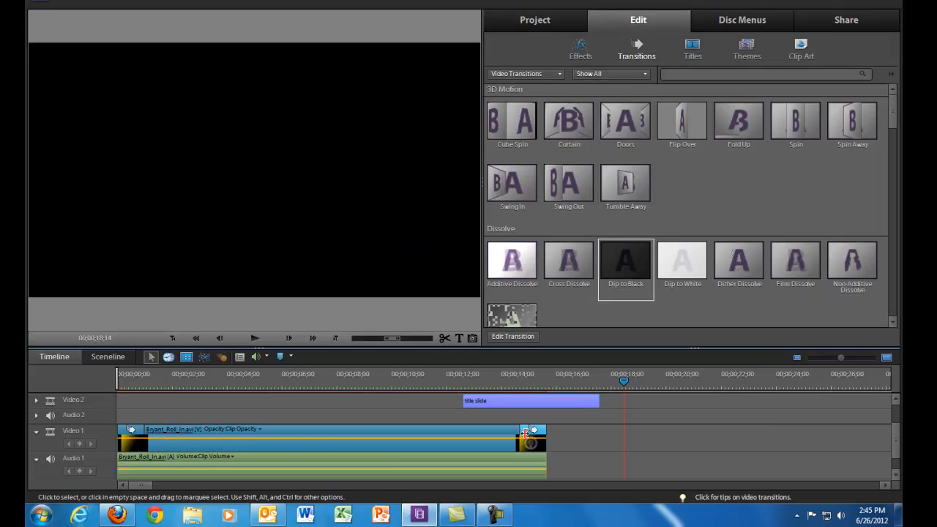
mouse_move(521, 435)
left_mouse_down()
mouse_move(500, 435)
mouse_move(522, 431)
left_mouse_up()
Step: Apply Additive Dissolve transitions to the start and end of the title slide clip, playing back after adding the first one
left_click(454, 384)
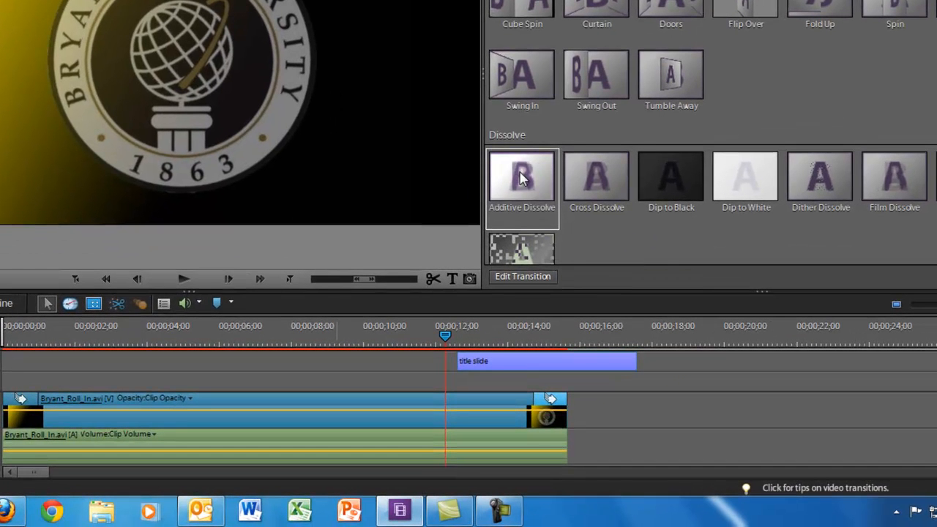
left_click_drag(522, 178, 473, 375)
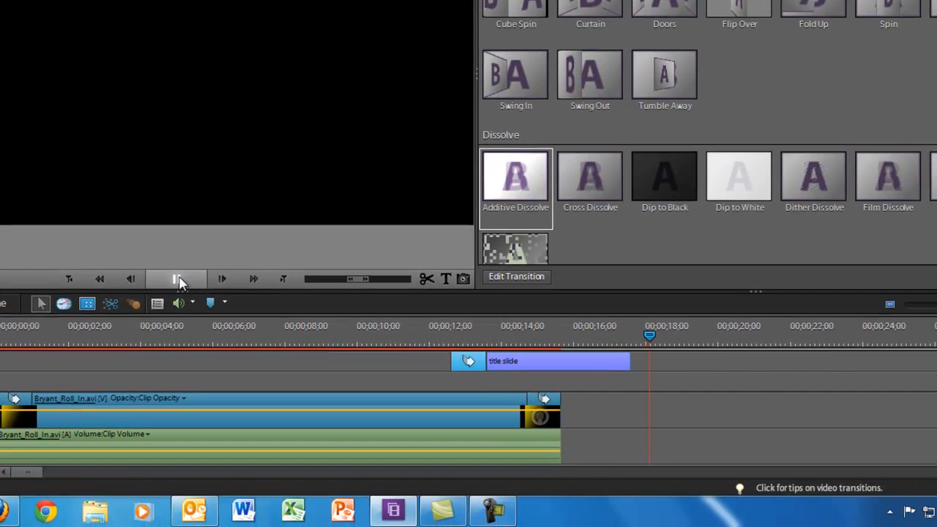
left_click(177, 281)
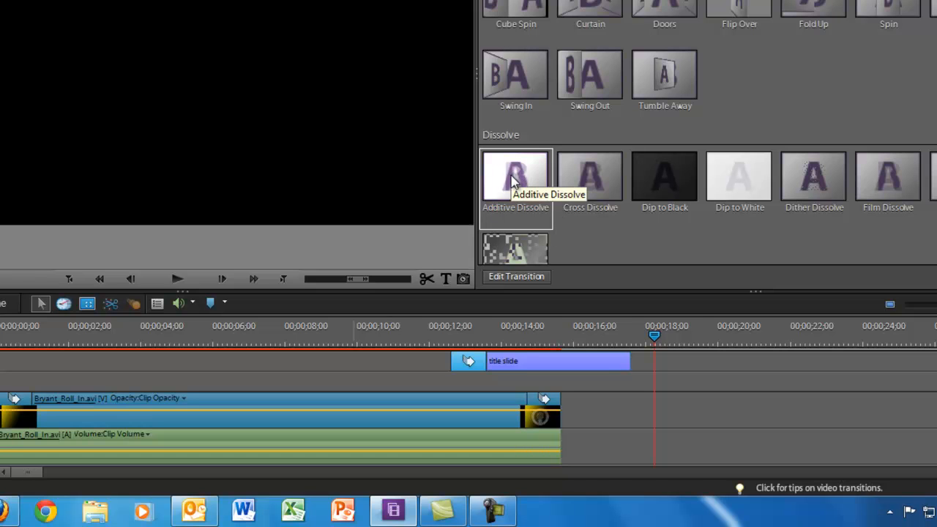
left_click_drag(512, 179, 624, 368)
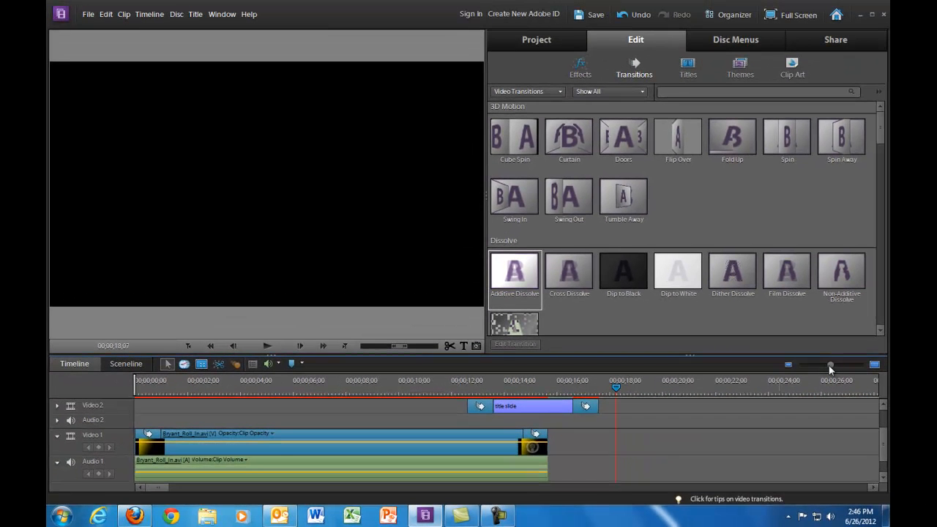
Step: Move the 00003.MTS, 00004.MTS and 00005.MTS clips together on Video 1 so 00003.MTS starts where the title slide ends
left_click_drag(830, 370, 809, 366)
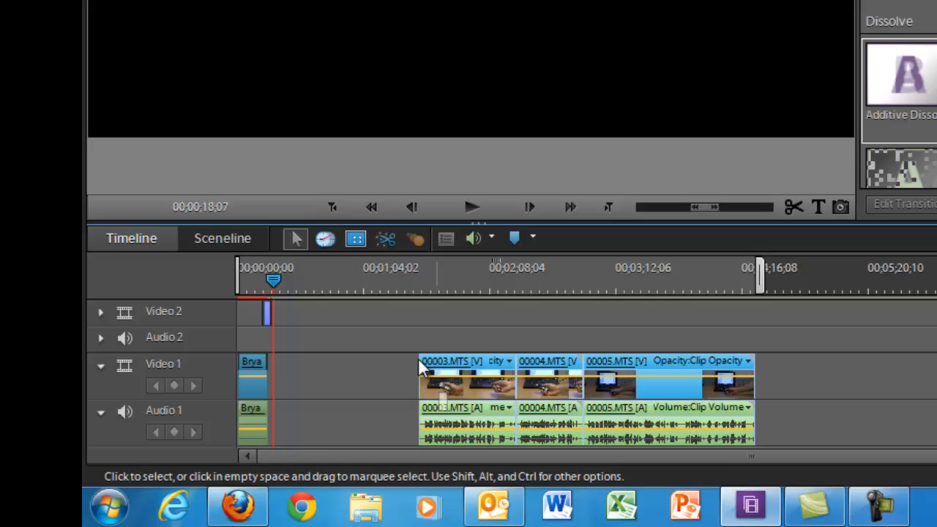
left_click_drag(241, 434, 207, 435)
left_click_drag(364, 362, 299, 366)
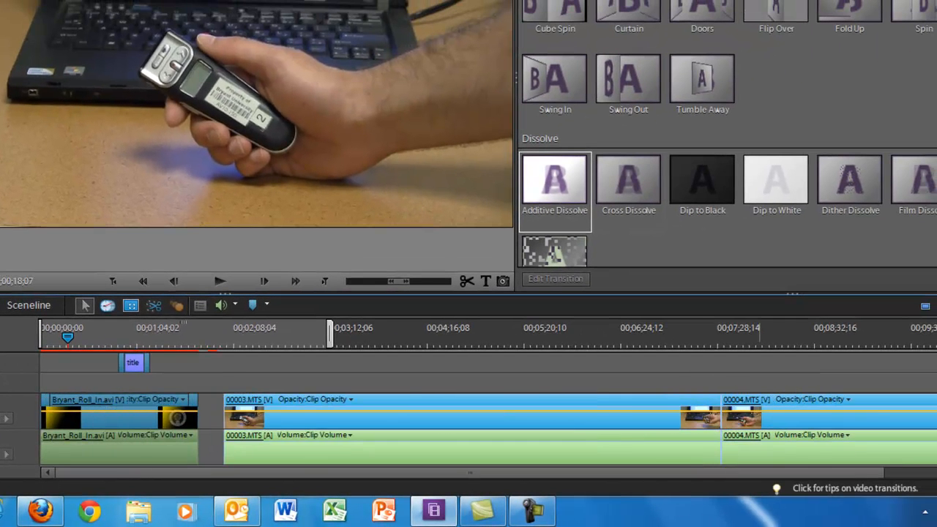
key("equal")
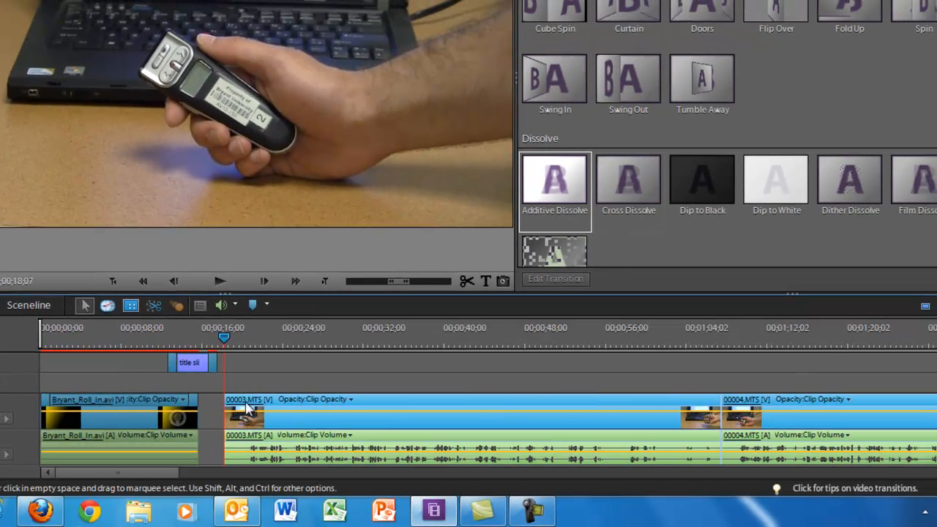
left_click_drag(236, 402, 226, 401)
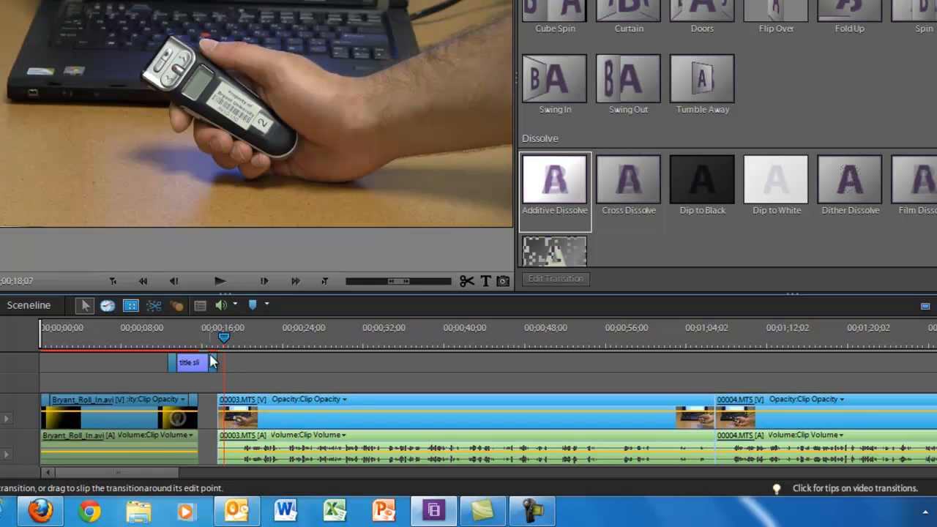
Step: Play back from about 7 seconds through the title slide into the start of 00003.MTS to check the sequence
left_click(117, 338)
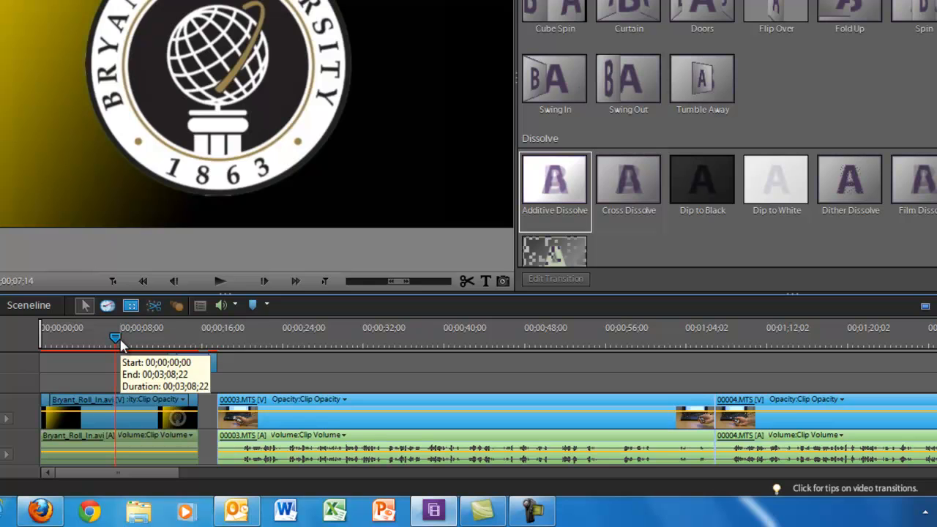
key("space")
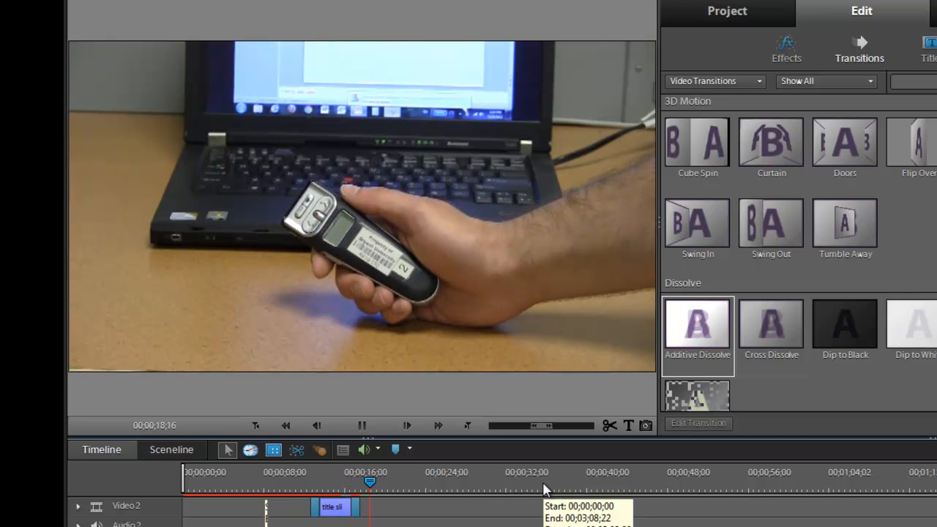
key("space")
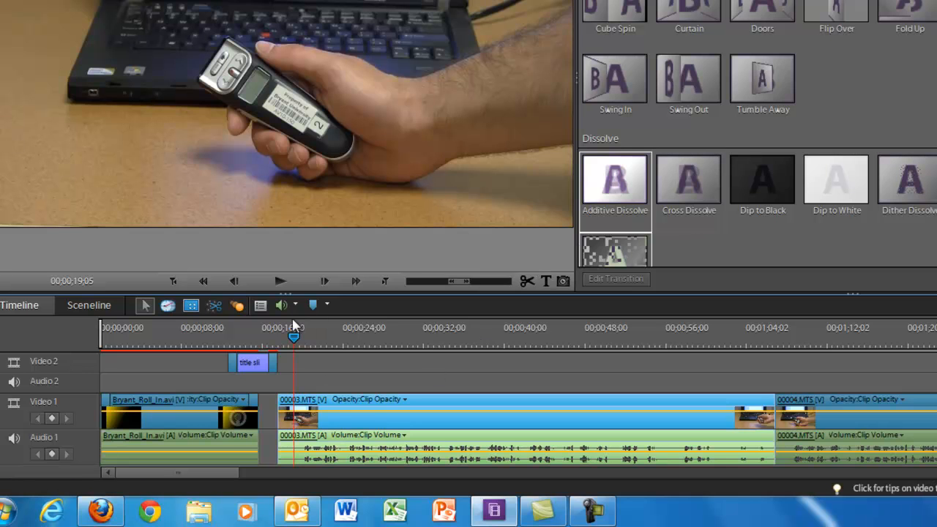
Step: Apply a Dip to Black transition to the start of the 00003.MTS clip, just after the title slide
left_click_drag(285, 338, 276, 338)
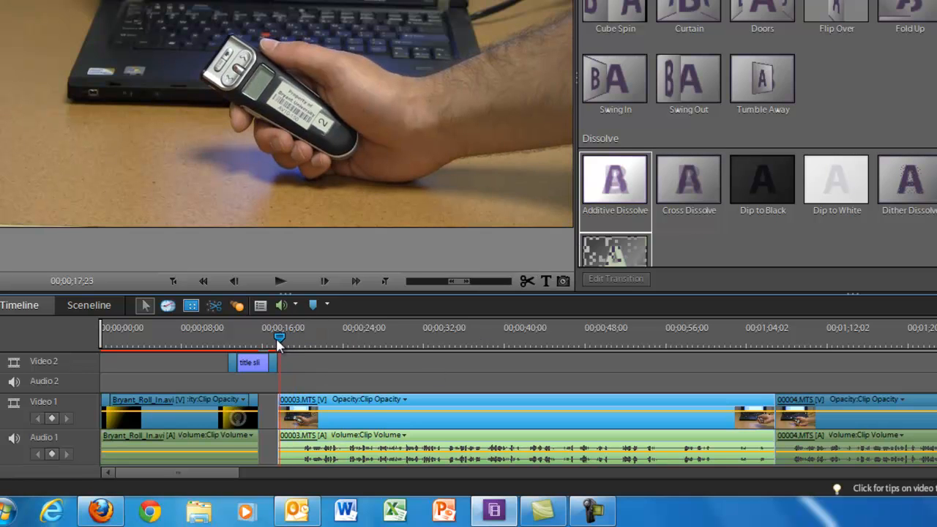
left_click(769, 176)
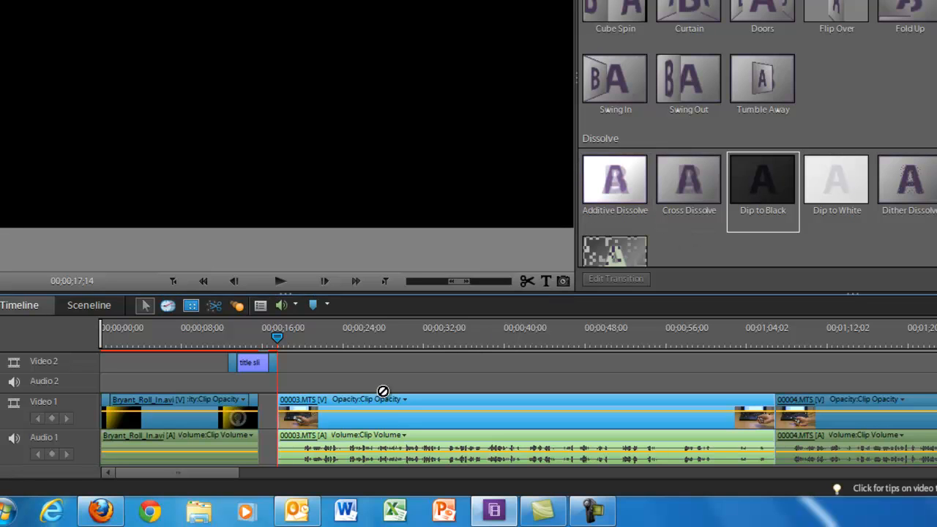
left_click_drag(383, 391, 286, 408)
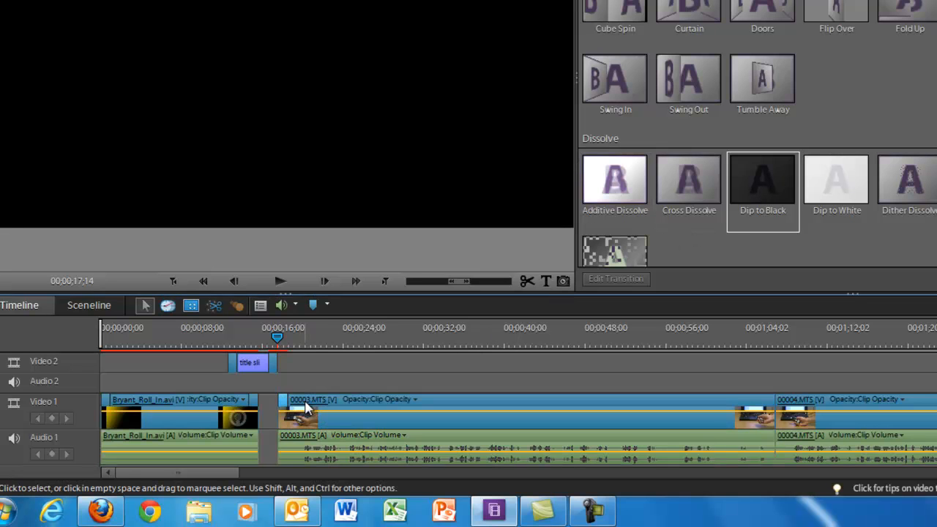
Step: Play back from about 10 seconds through the title slide into 00003.MTS to check its opening fade from black
left_click(206, 344)
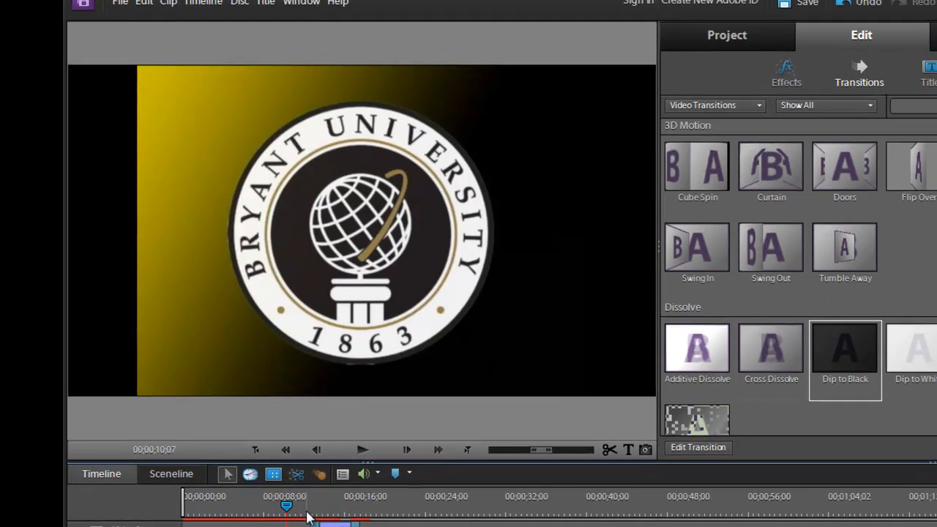
key("space")
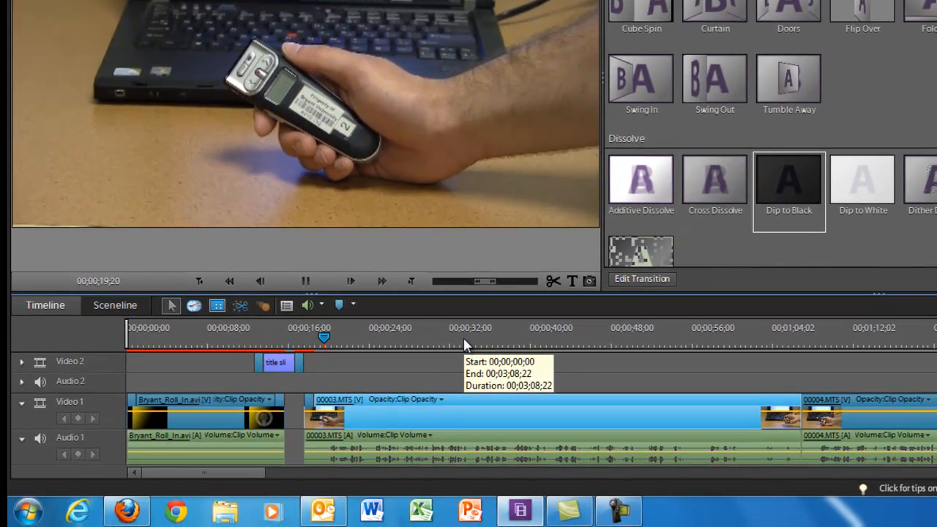
key("space")
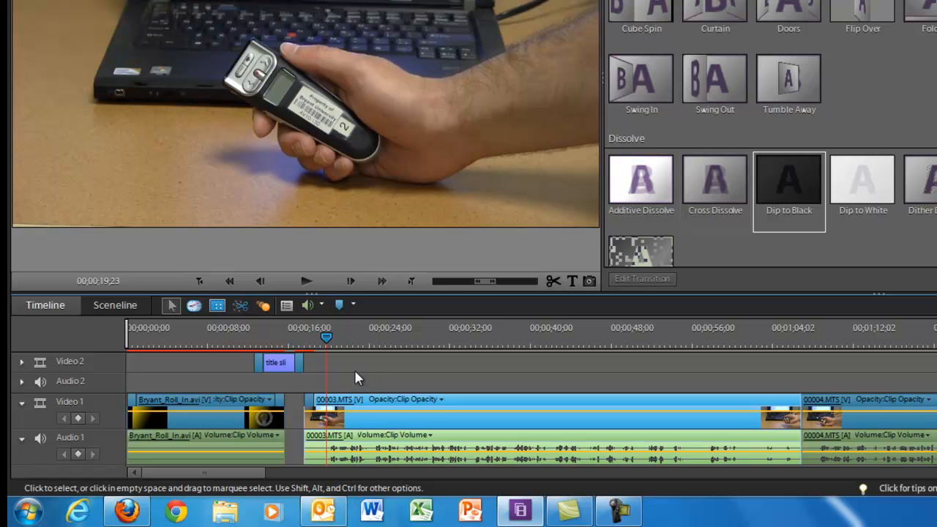
Step: Render the timeline preview from the beginning and play back the intro, title slide and start of 00003.MTS
left_click_drag(325, 334, 117, 333)
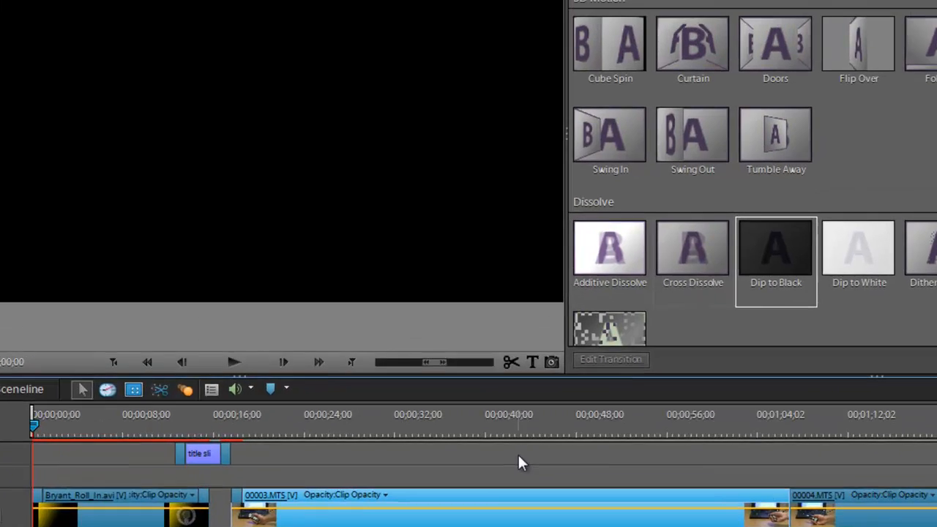
key("Return")
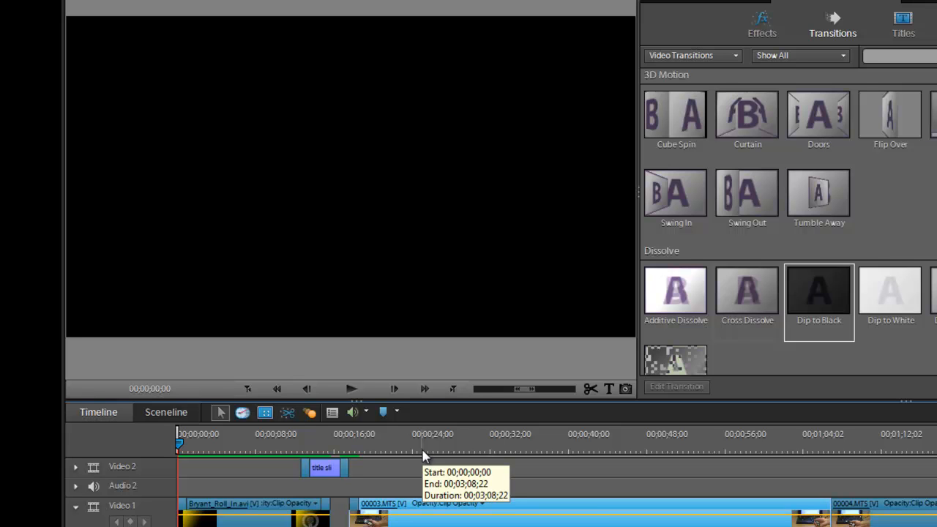
left_click(351, 389)
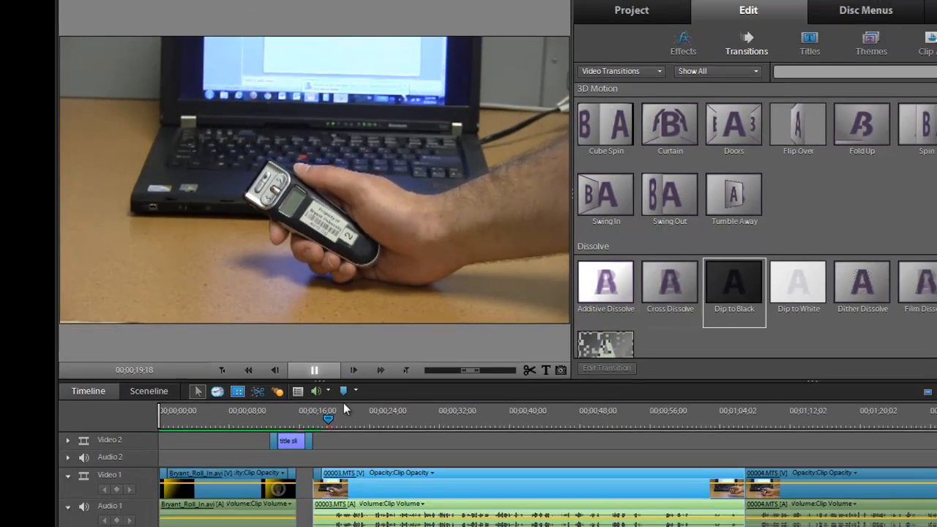
key("space")
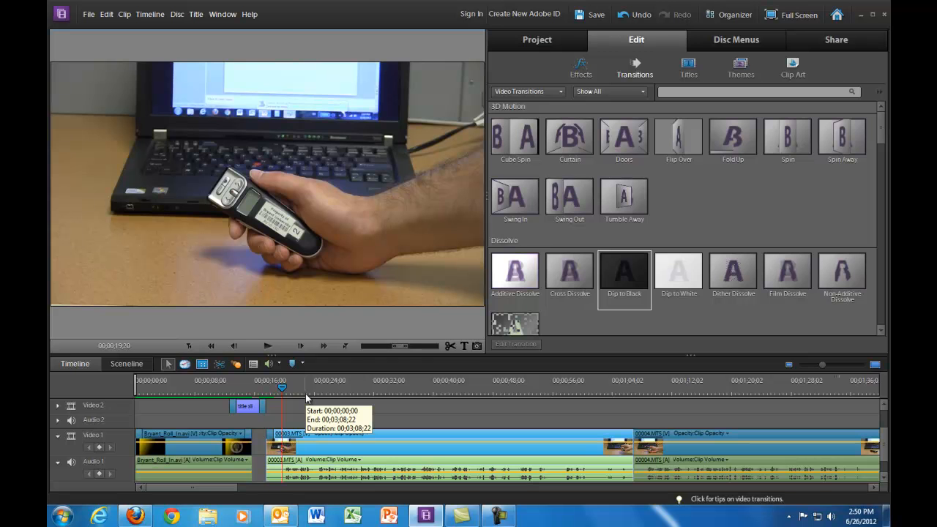
Step: Apply a Cross Dissolve transition at the cut between the 00003.MTS and 00004.MTS clips
left_click(625, 391)
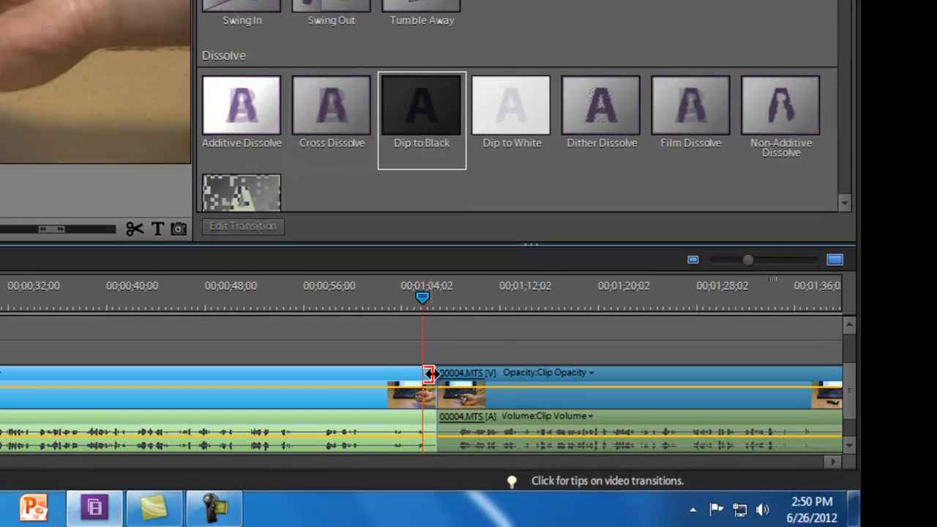
left_click(328, 121)
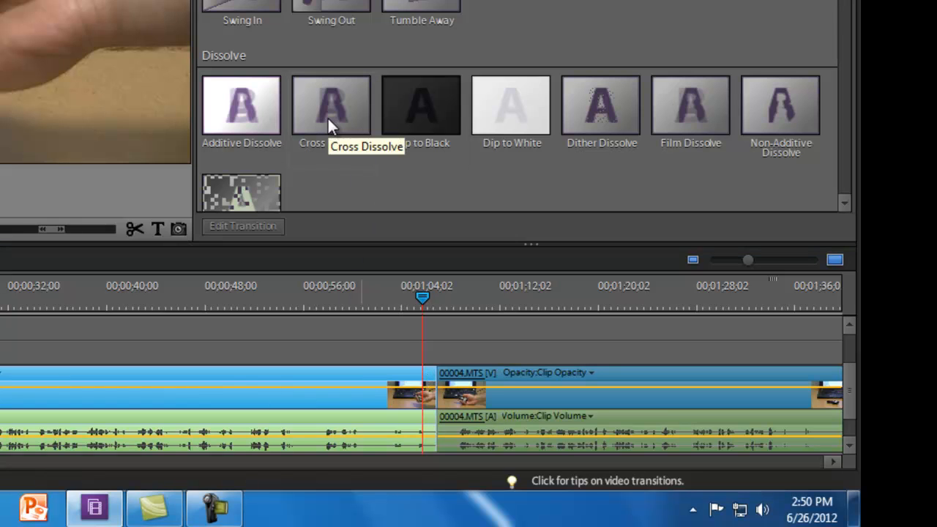
left_click(327, 116)
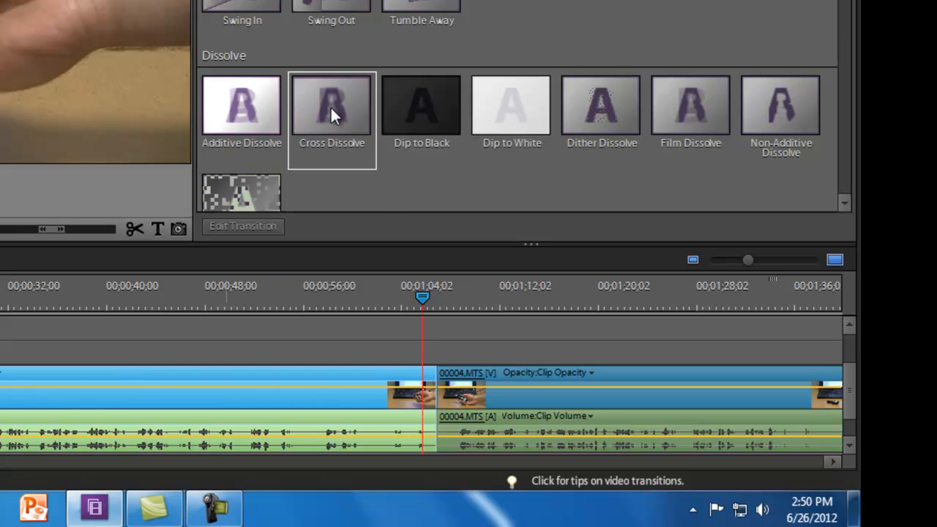
mouse_move(330, 108)
left_mouse_down()
mouse_move(425, 266)
mouse_move(443, 382)
left_mouse_up()
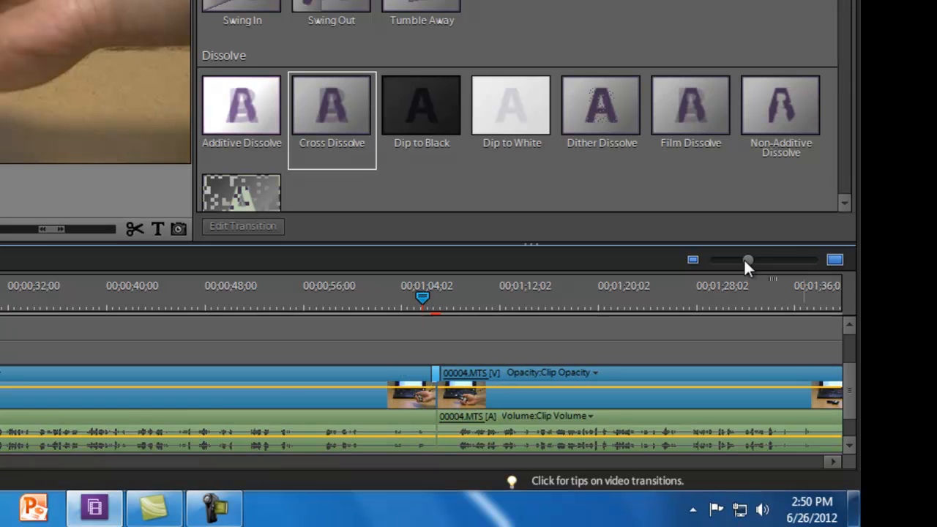
Step: Play back the Cross Dissolve between 00003.MTS and 00004.MTS up close, and save the project
left_click_drag(745, 258, 760, 259)
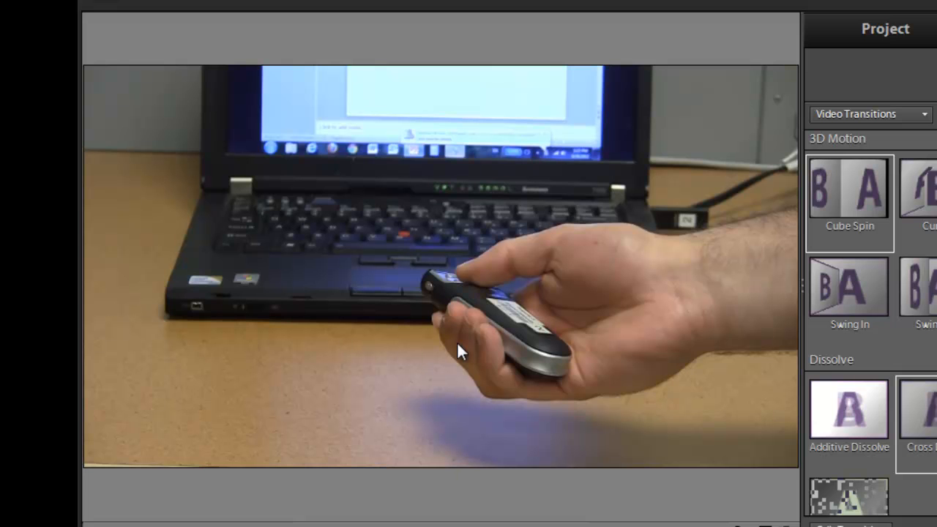
key("space")
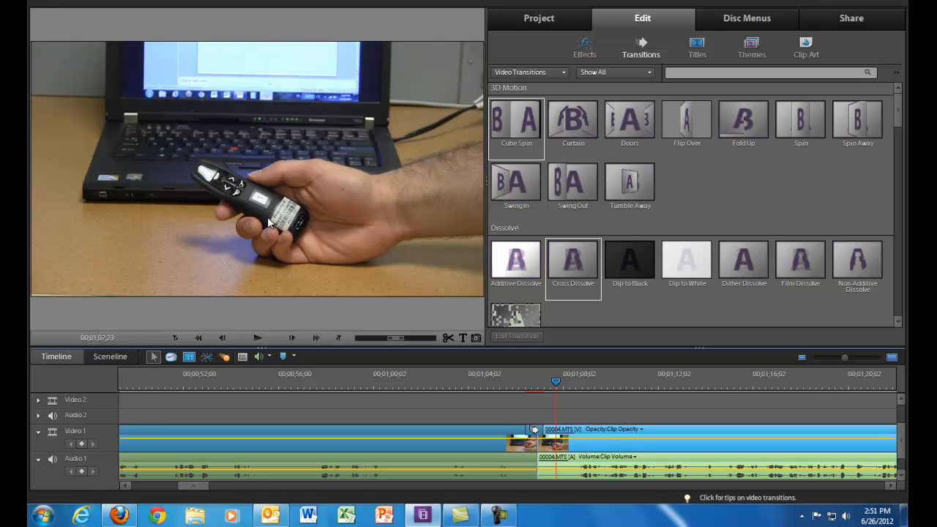
key("ctrl+s")
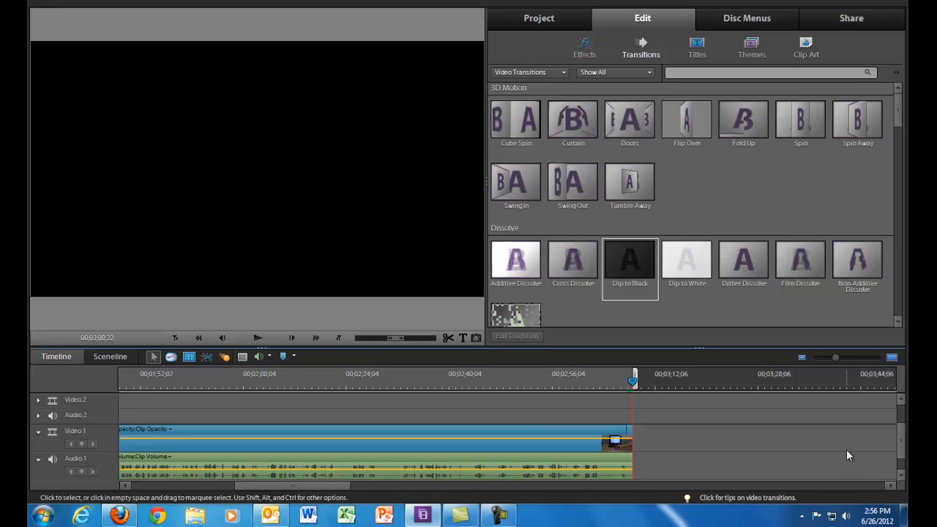
Step: Play back the last seconds of the timeline to check the closing Dip to Black
left_click_drag(325, 482, 307, 479)
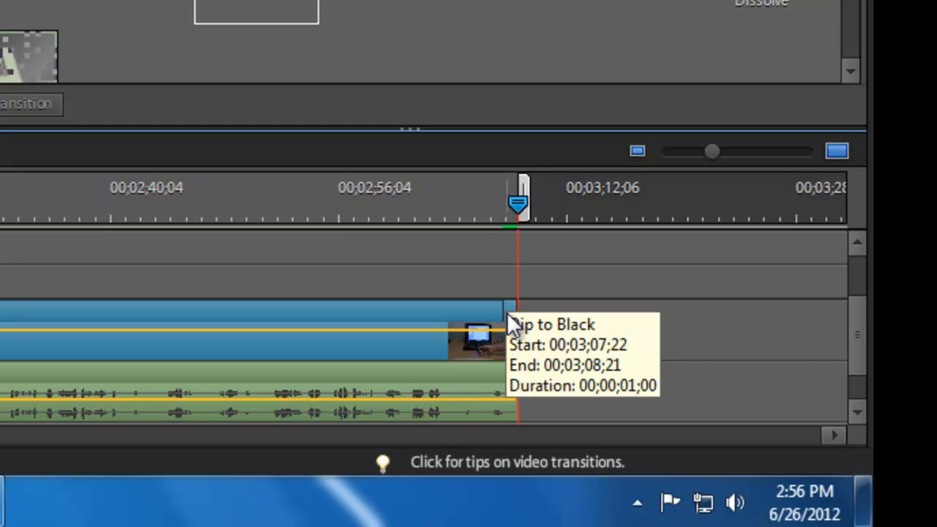
left_click(467, 205)
left_click(326, 450)
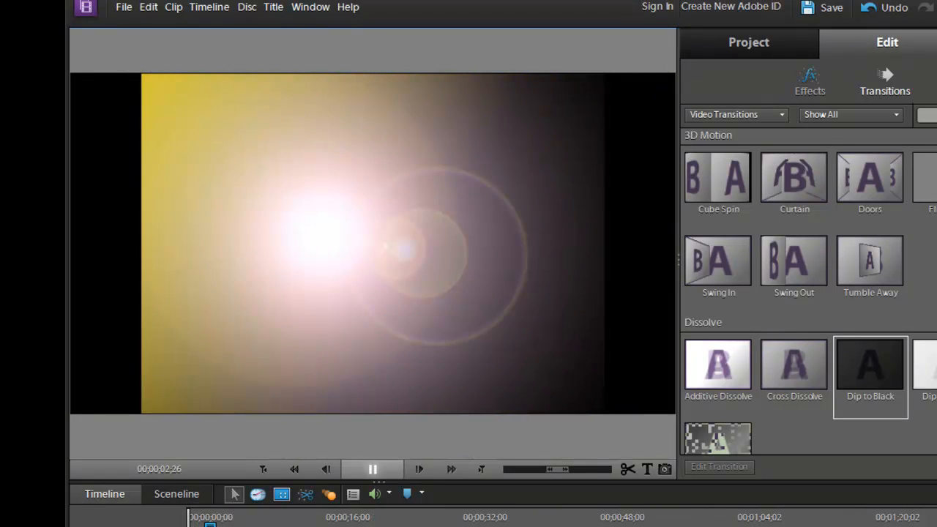
left_click(373, 469)
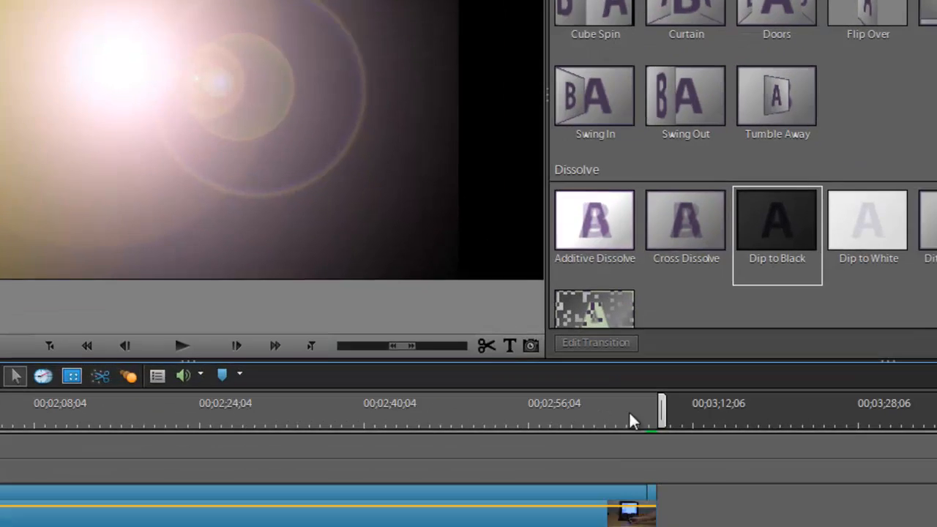
Step: Lengthen the closing Dip to Black by starting it about one second earlier in the last clip, and play back the fade
left_click(750, 525)
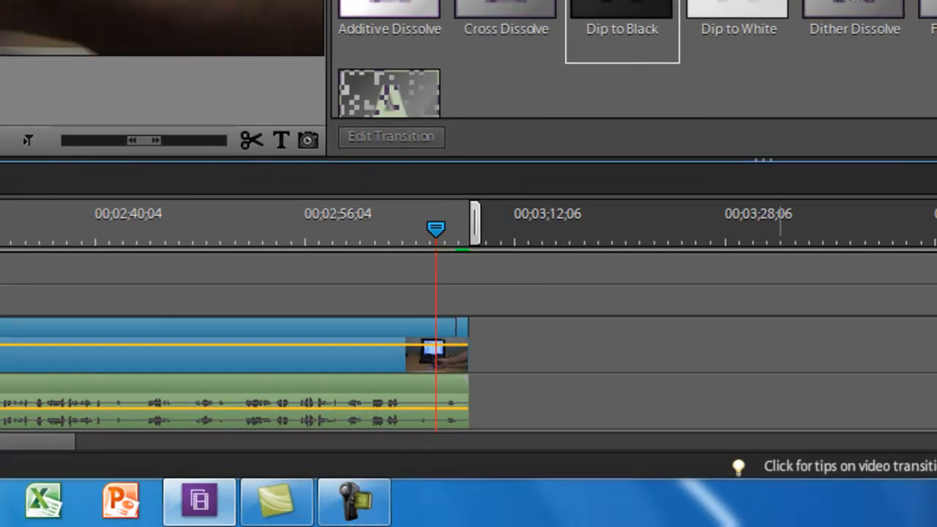
key("=")
key("=")
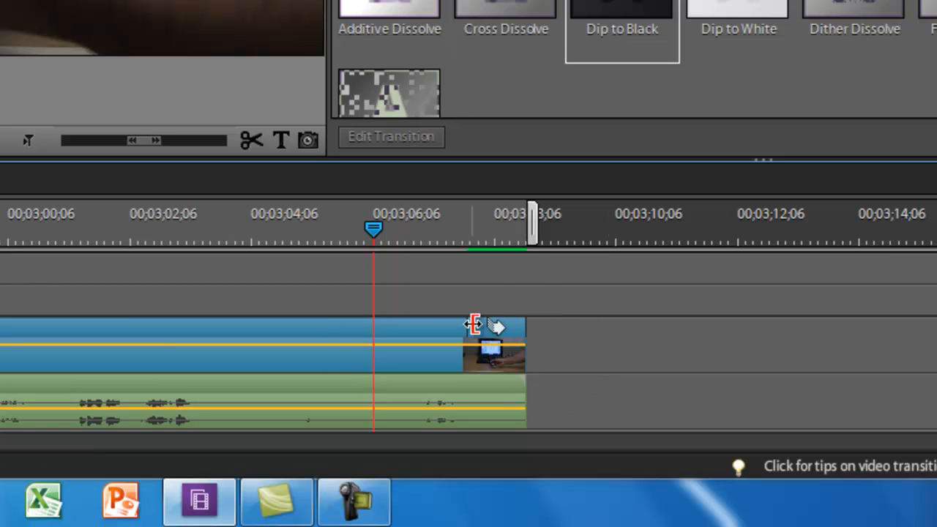
left_click_drag(473, 325, 413, 324)
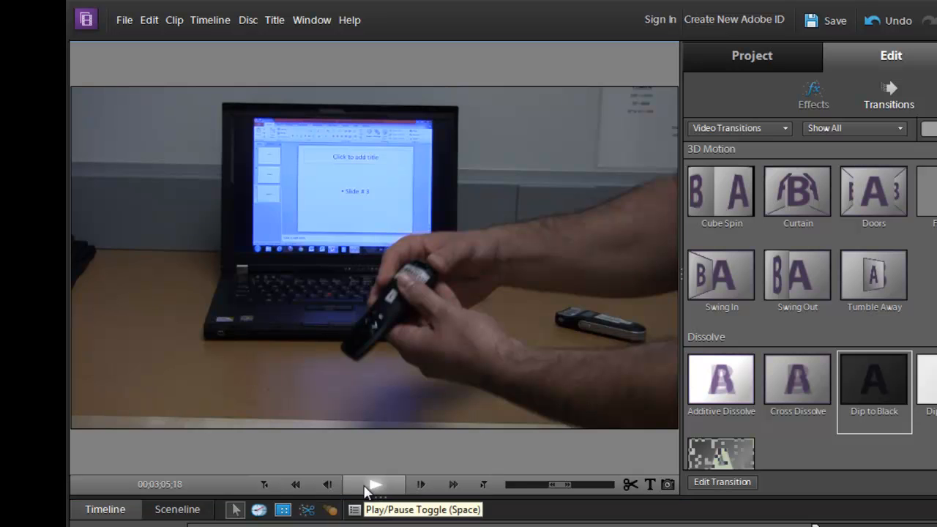
left_click(368, 490)
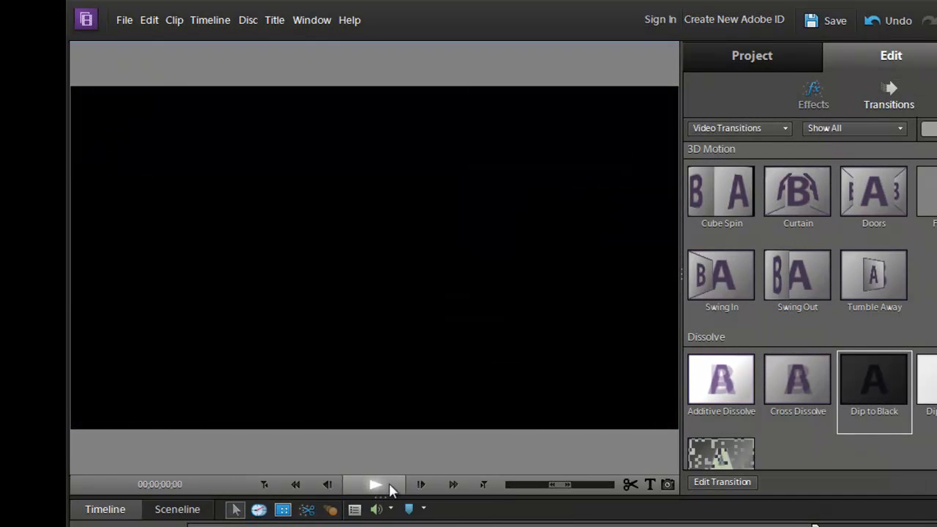
Step: Play back the first two seconds of the Bryant University intro from the start of the timeline
left_click(386, 487)
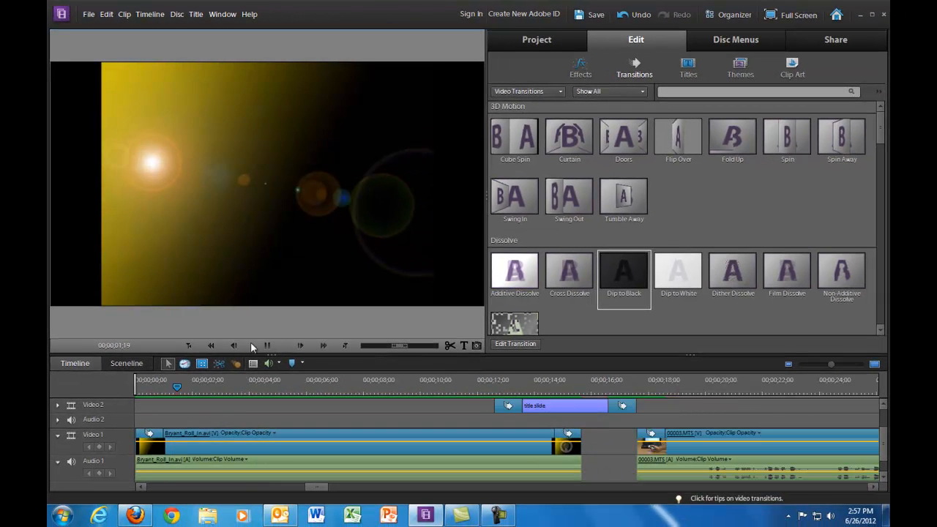
left_click(267, 345)
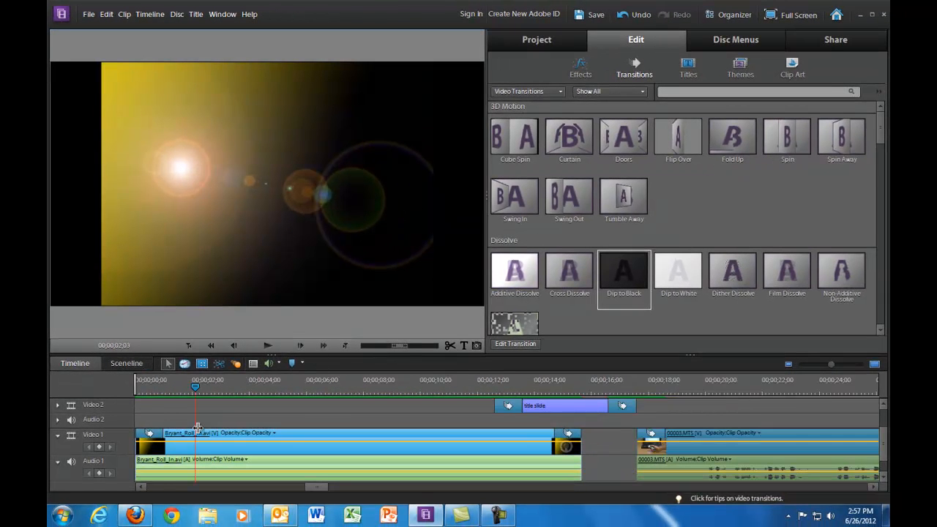
left_click(437, 400)
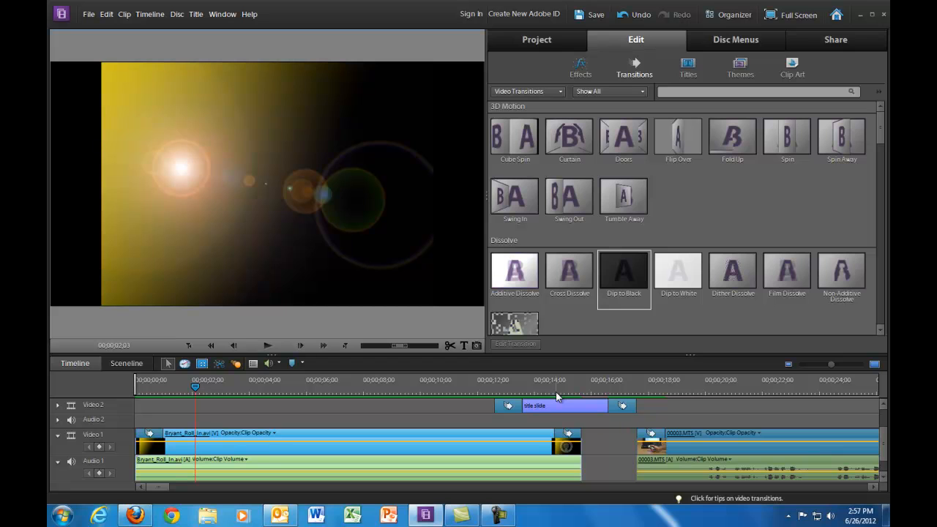